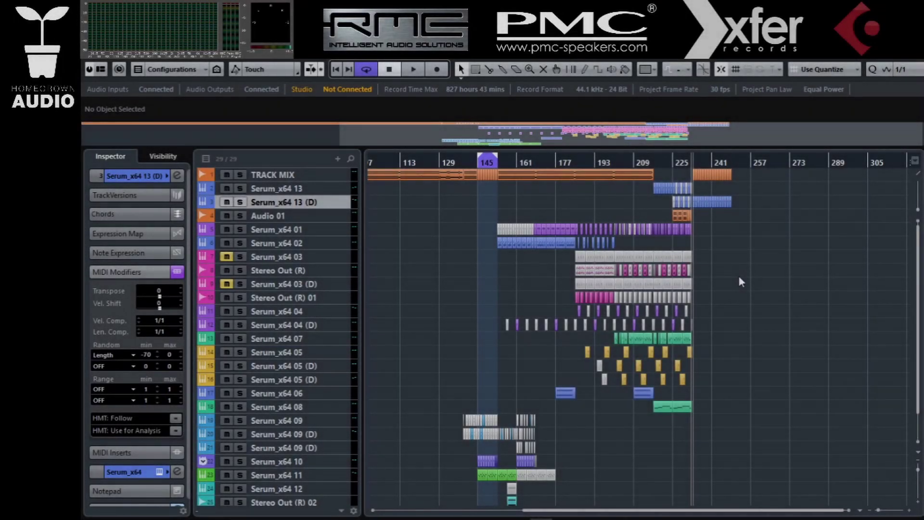
Add one Serum_x64 instrument track routed to Stereo Out, and open its channel settings with the synth window moved aside.
right_click(344, 203)
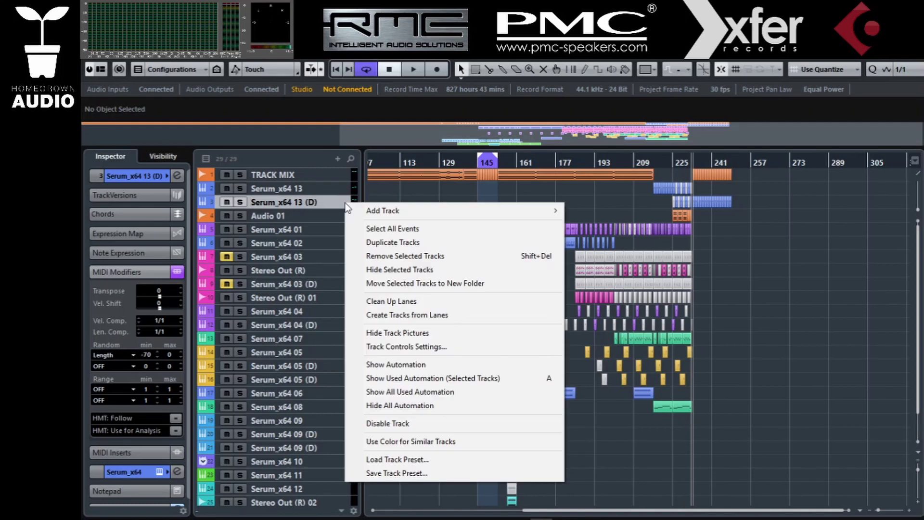
mouse_move(392, 211)
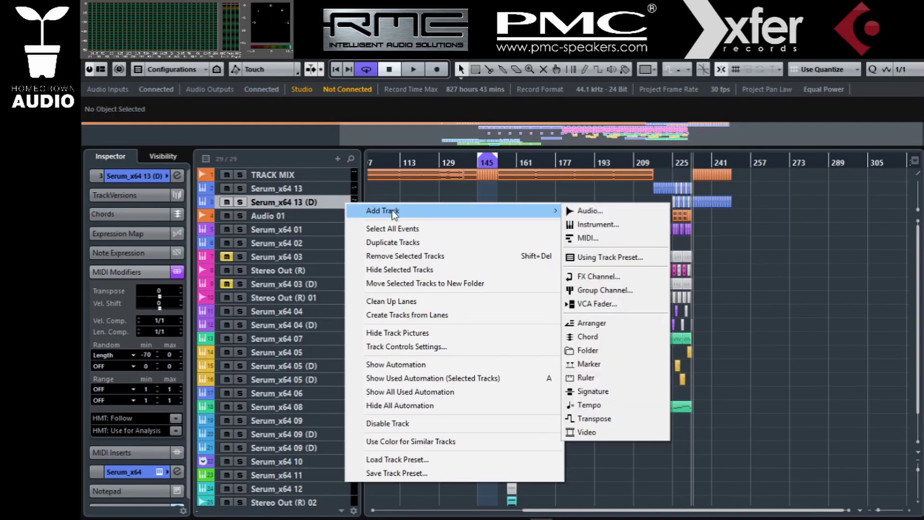
left_click(628, 229)
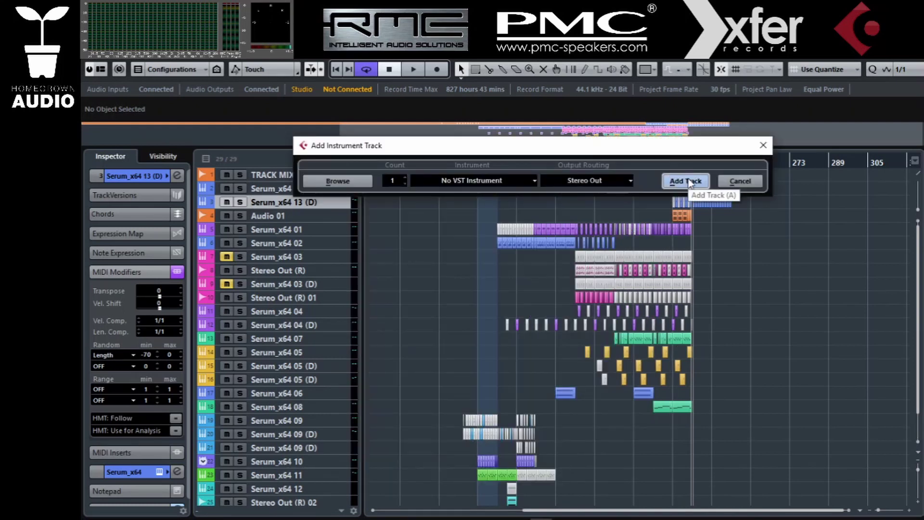
left_click(497, 182)
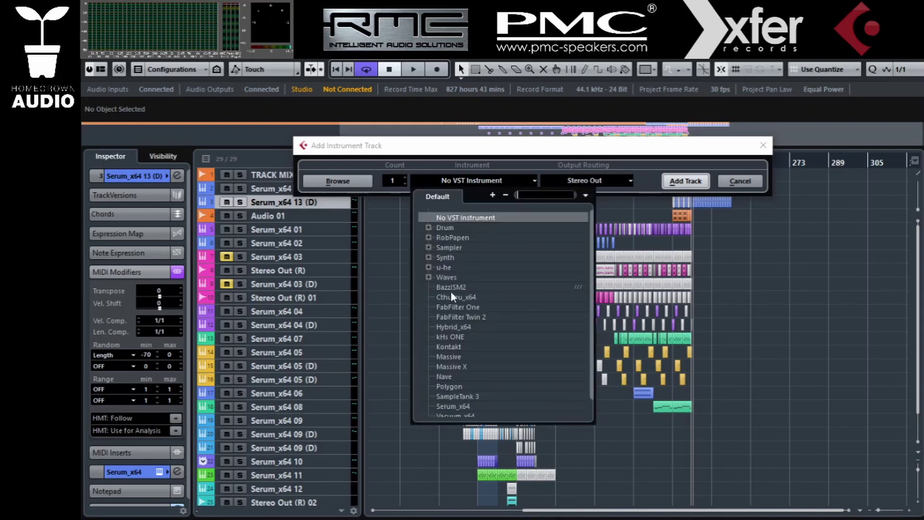
left_click(458, 405)
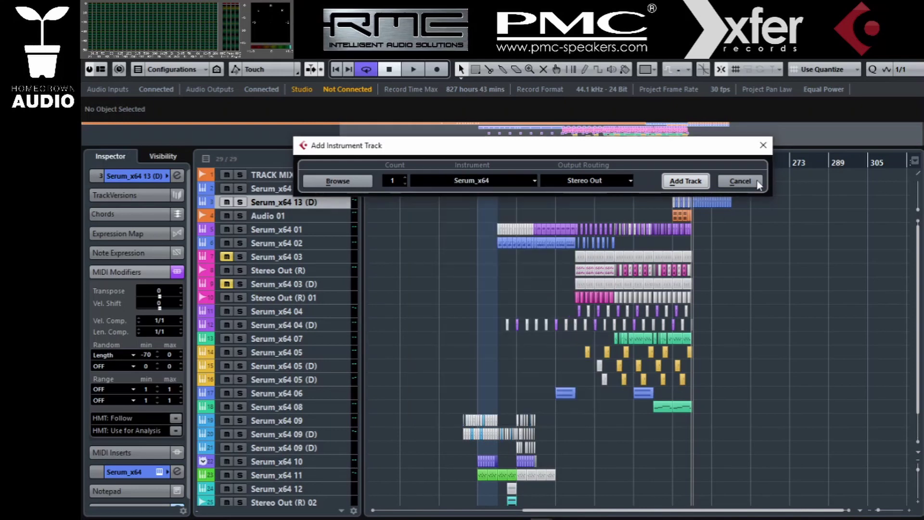
left_click(686, 181)
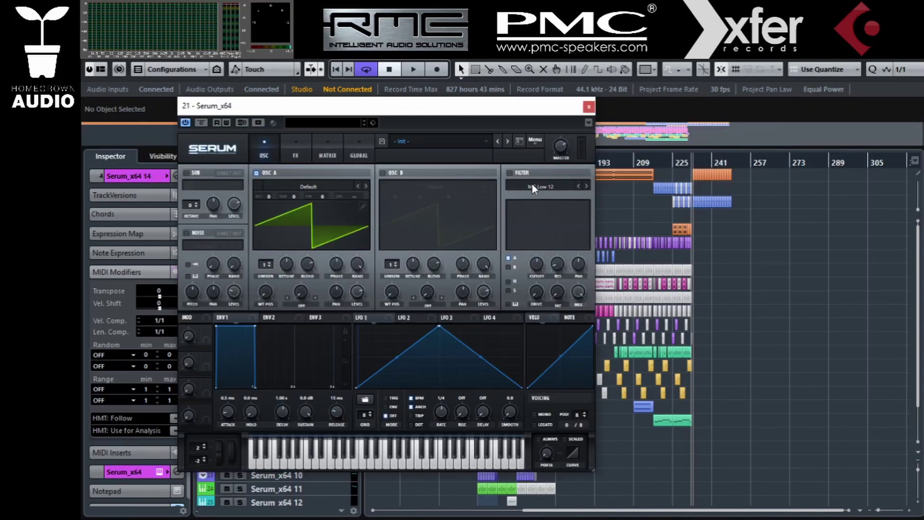
left_click_drag(472, 112, 835, 138)
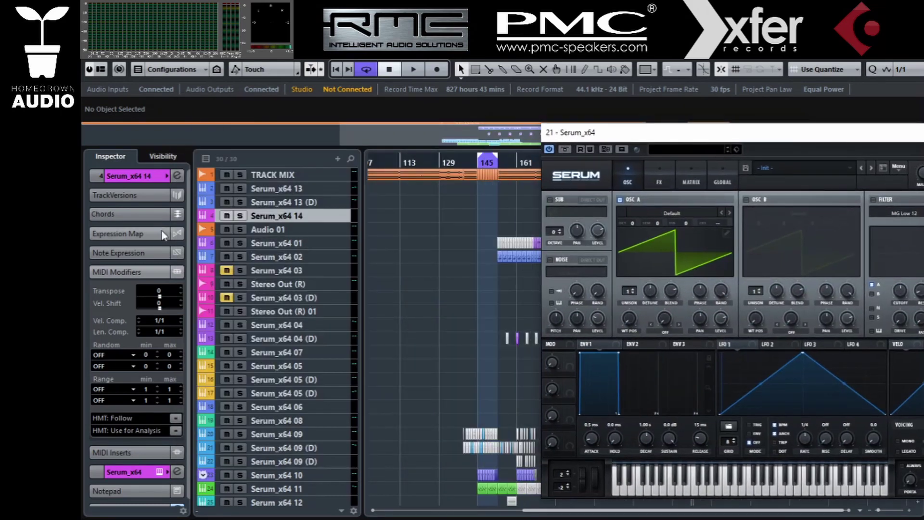
left_click(177, 176)
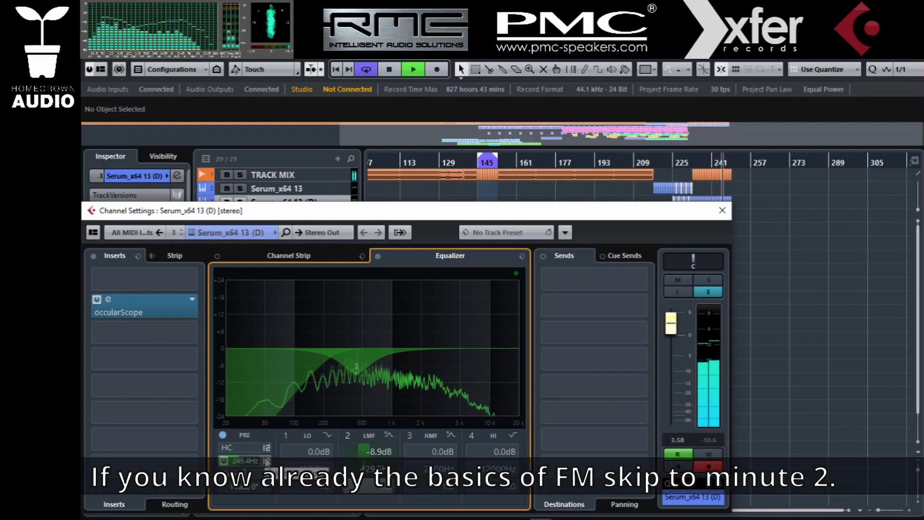
Switch off the low-mid (LMF) equalizer band on the Serum_x64 13 (D) channel and close its channel settings.
double_click(353, 374)
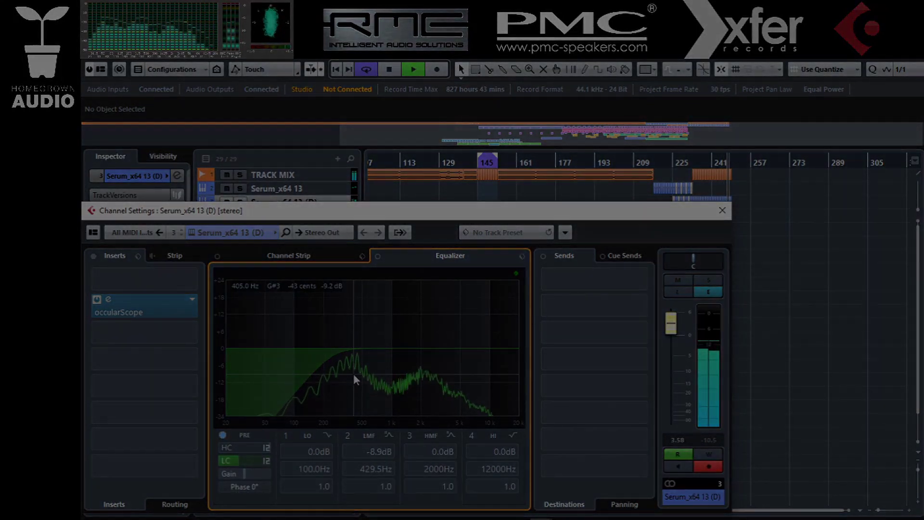
left_click(353, 374)
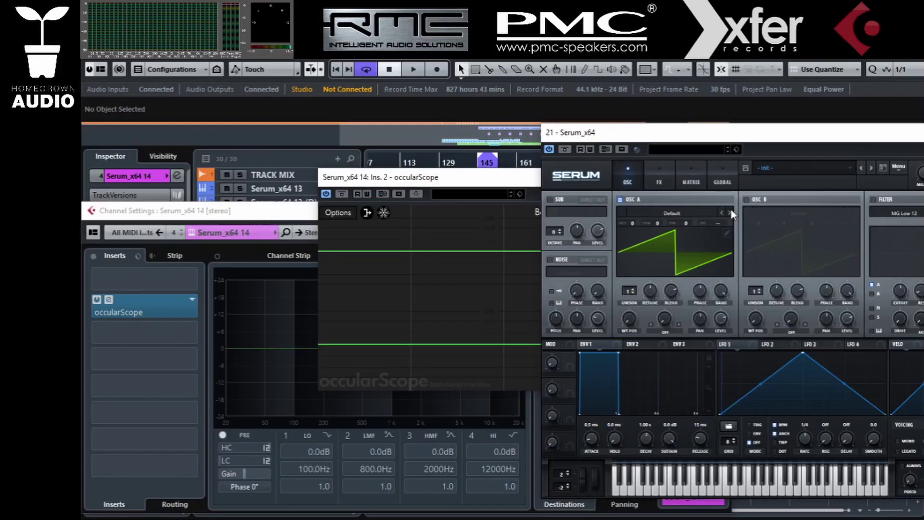
left_click(731, 213)
left_click(731, 213)
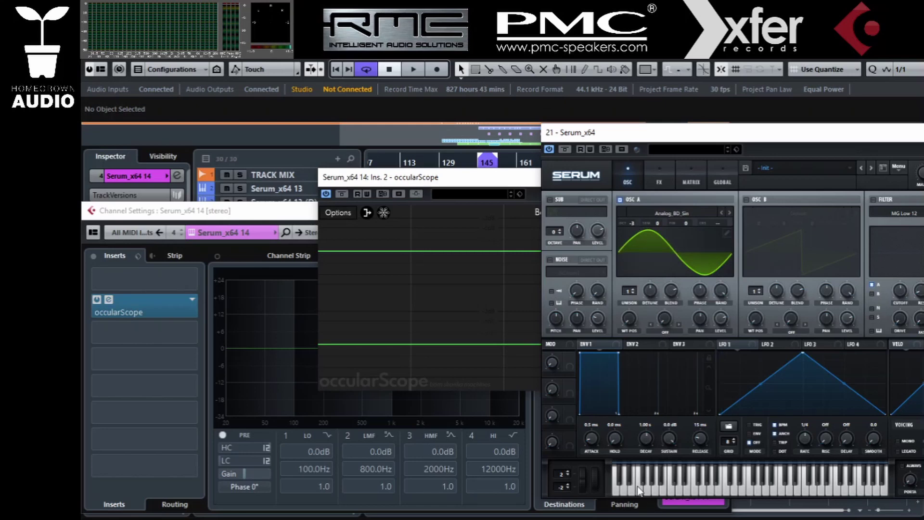
Set OSC A's octave to -2 on the Serum_x64 14 track and play a low note to check it on the occularScope.
left_click(410, 173)
left_click_drag(409, 168, 276, 158)
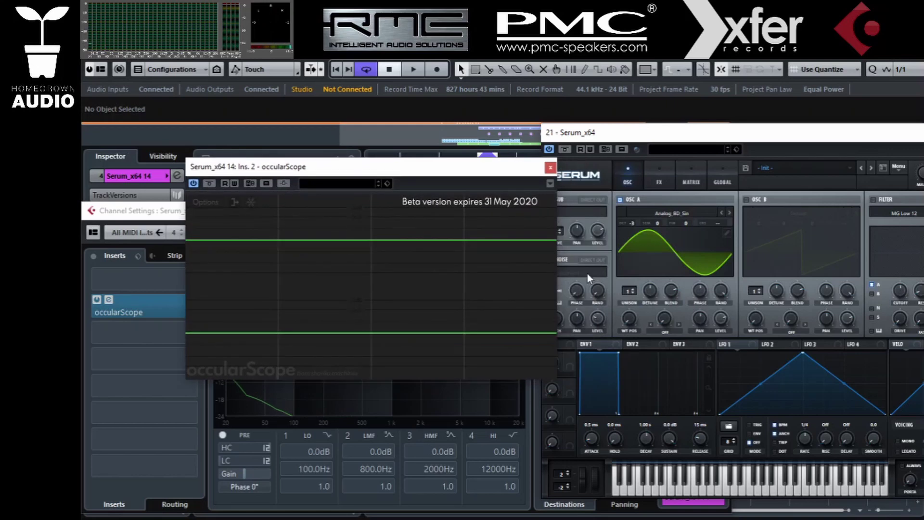
left_click(633, 224)
left_click_drag(636, 222, 635, 217)
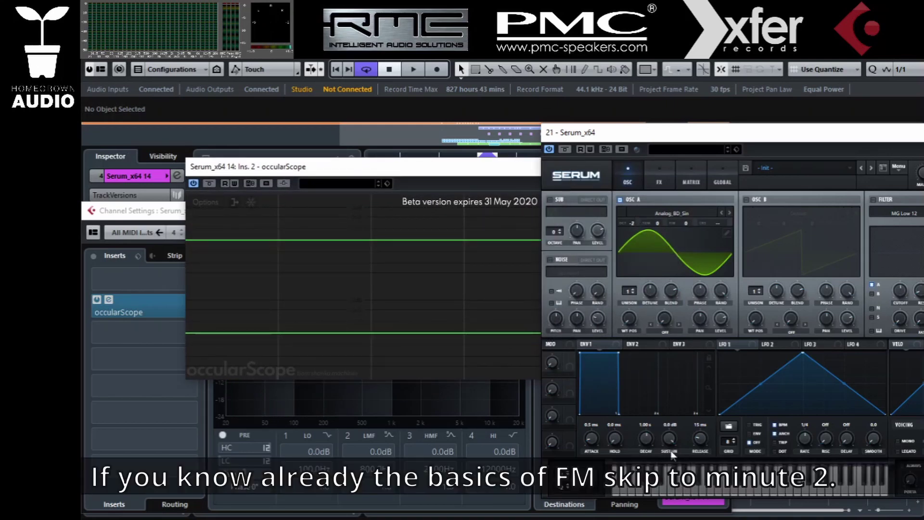
left_click(632, 497)
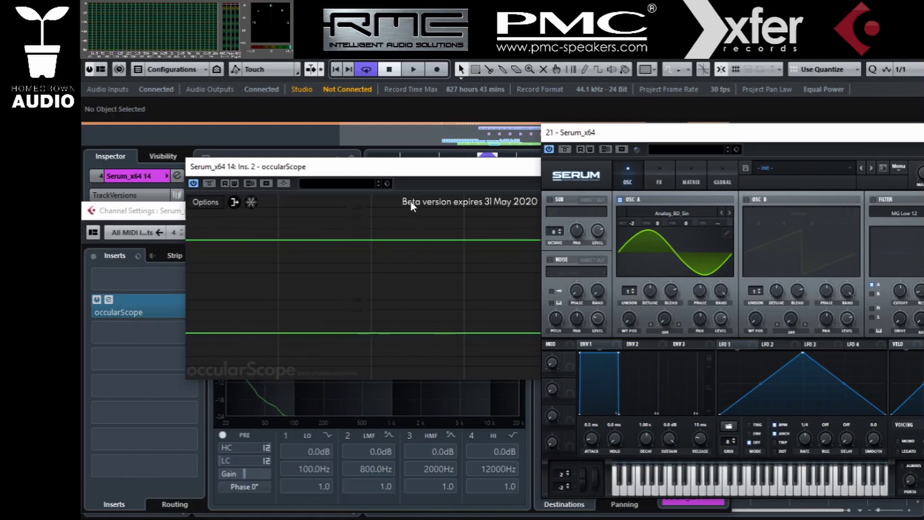
Close the occularScope and channel settings windows, and solo the Serum_x64 14 track.
left_click_drag(411, 175, 457, 268)
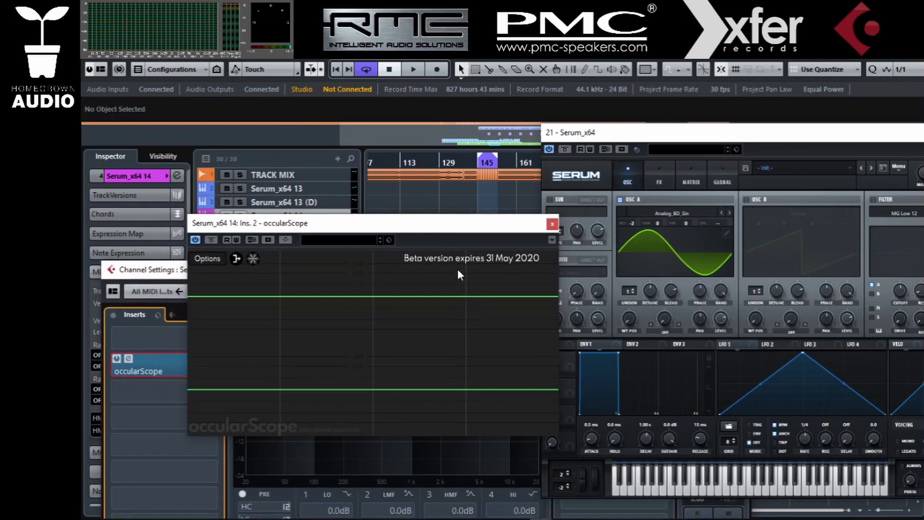
left_click(552, 225)
left_click(247, 215)
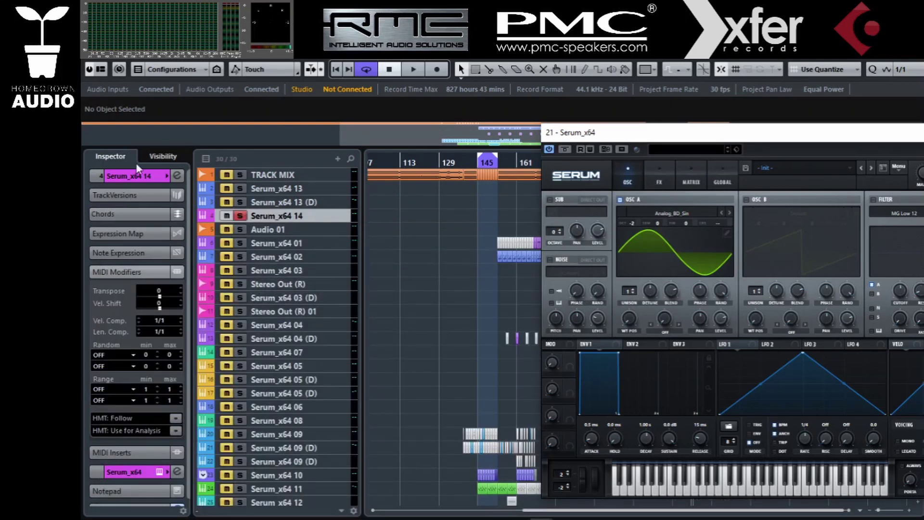
left_click(138, 176)
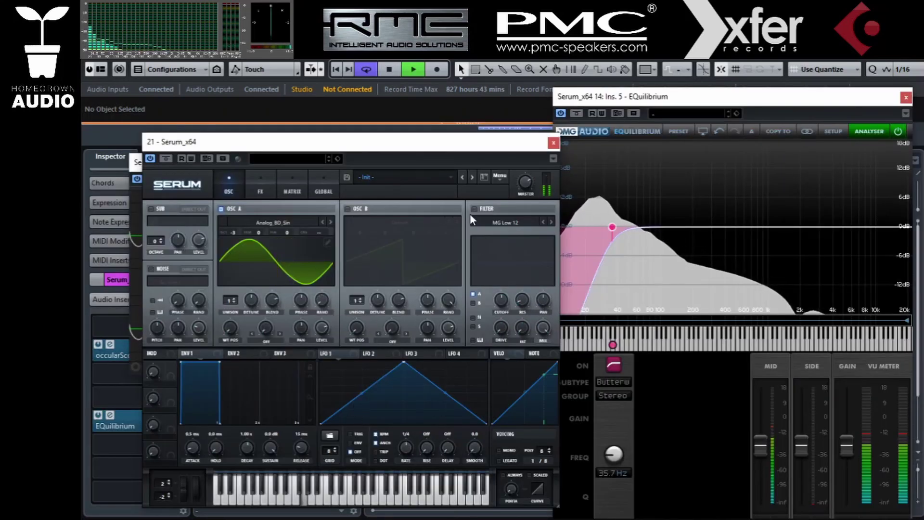
Arrange the occularScope and Serum windows one above the other beside the EQuilibrium analyser so all stay visible.
left_click_drag(438, 147, 400, 355)
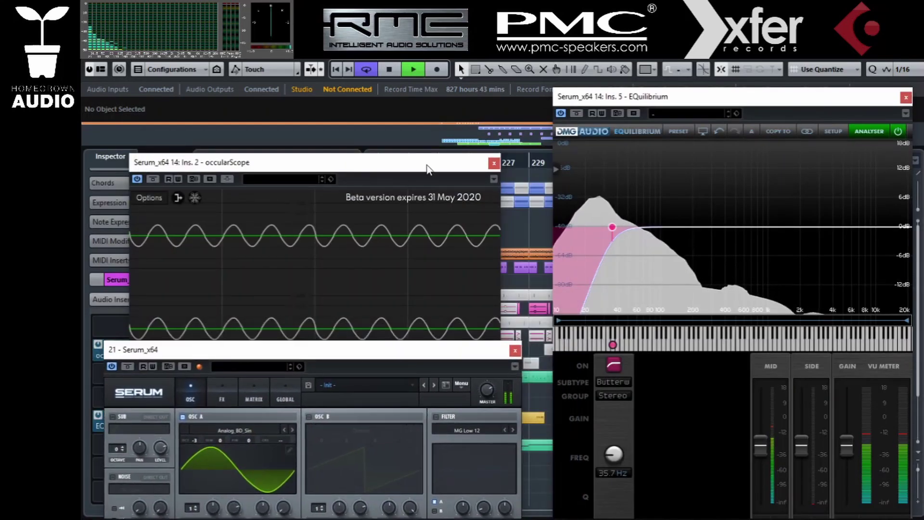
left_click_drag(421, 172, 394, 78)
left_click_drag(423, 358, 454, 285)
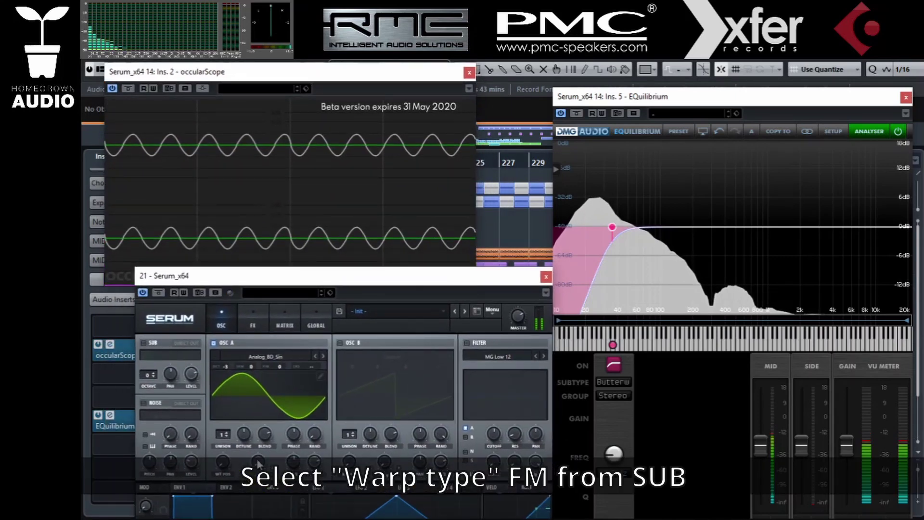
Set OSC A's warp type to FM from SUB and raise its warp amount.
left_click(259, 474)
left_click(274, 466)
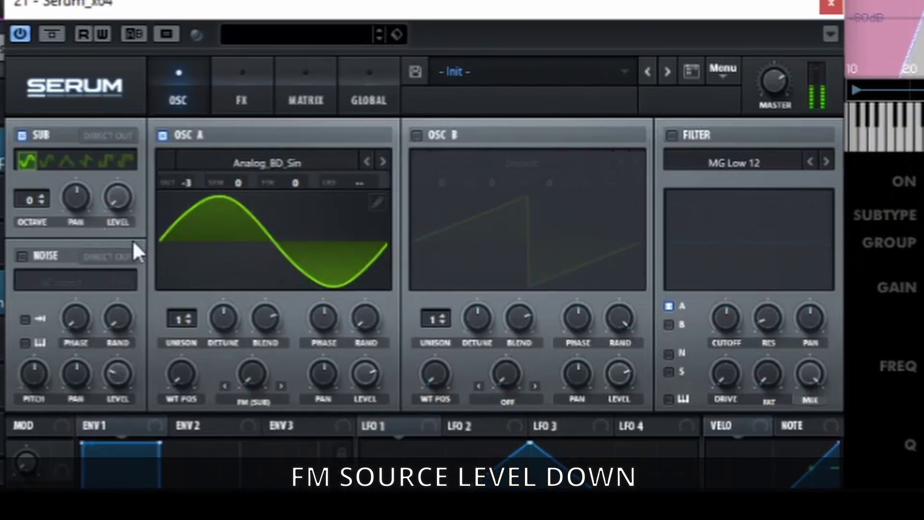
left_click_drag(258, 379, 261, 322)
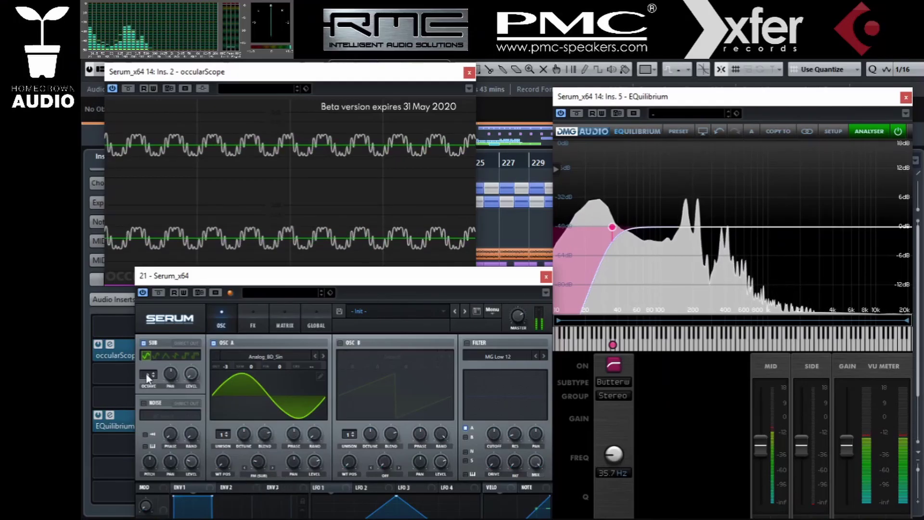
Move the SUB oscillator's octave up and down, and sweep OSC A's FM amount to compare the resulting waveforms.
mouse_move(146, 375)
left_mouse_down()
mouse_move(148, 362)
mouse_move(148, 414)
mouse_move(148, 373)
left_mouse_up()
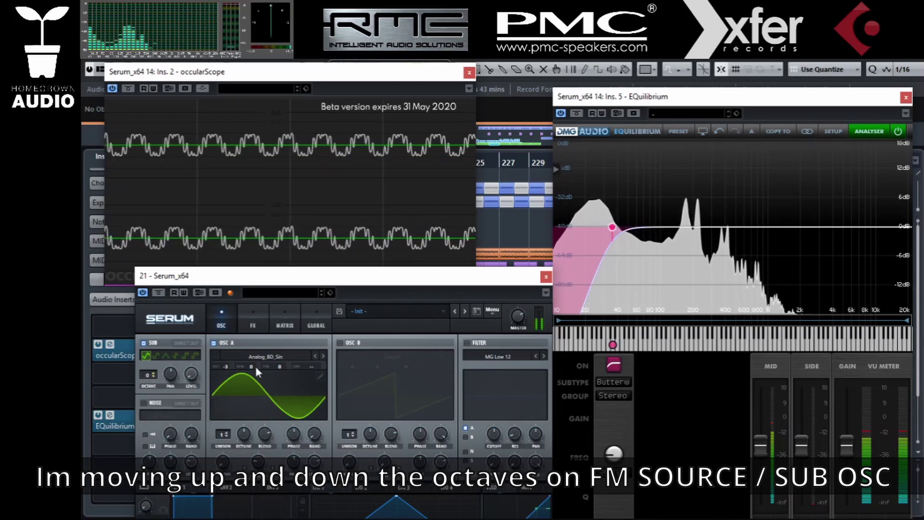
left_click_drag(258, 465, 258, 448)
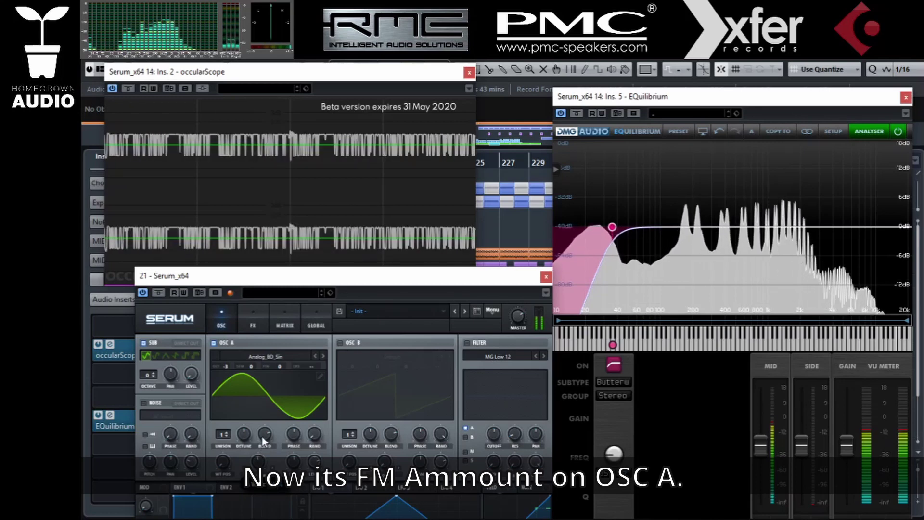
mouse_move(266, 430)
left_mouse_down()
mouse_move(272, 415)
mouse_move(273, 422)
left_mouse_up()
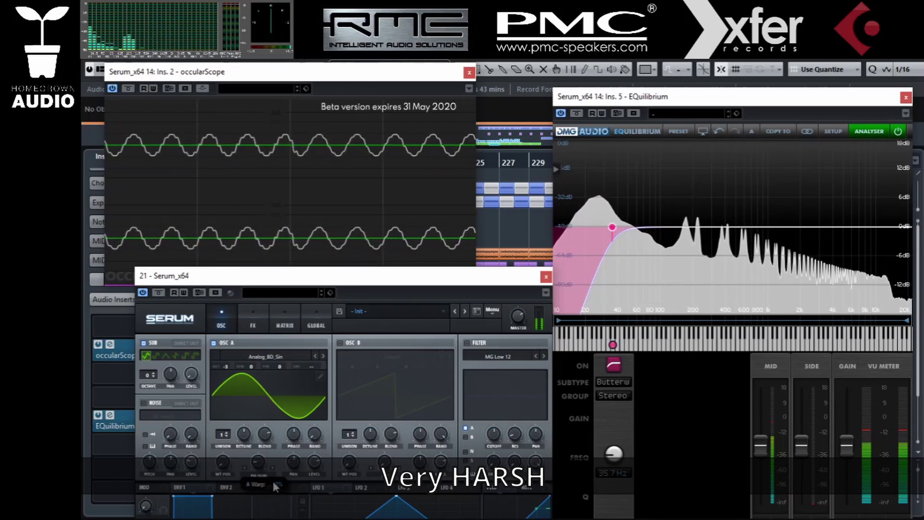
Close the EQuilibrium, Serum and occularScope windows.
left_click(905, 97)
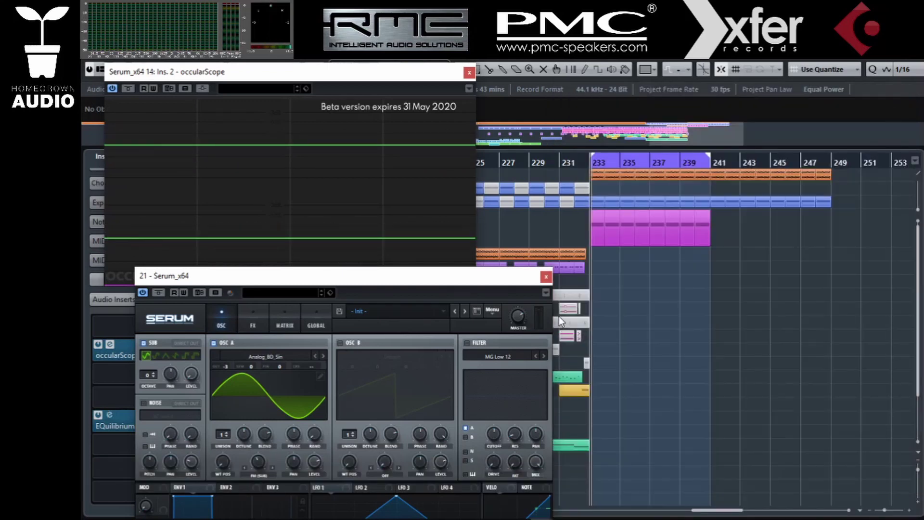
left_click(546, 276)
left_click(470, 73)
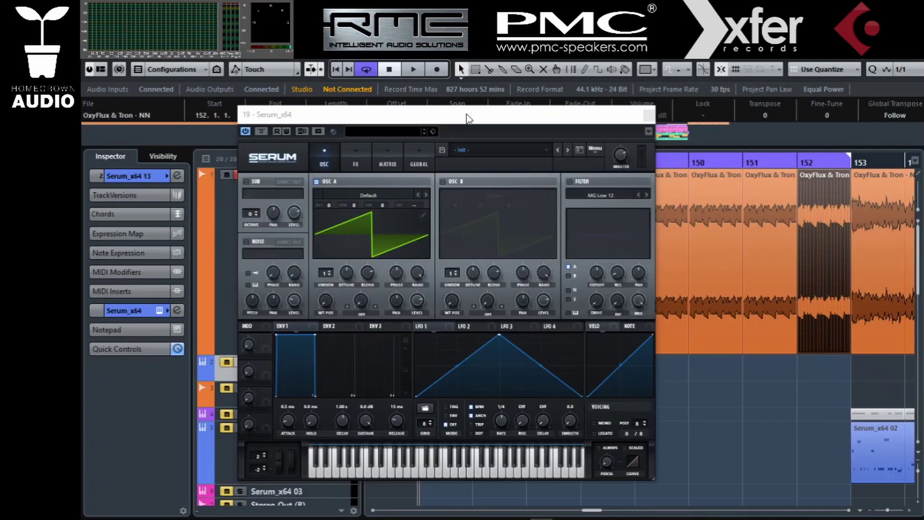
Repeat the one-bar Serum_x64 13 part as shared copies through bar 152 and open the first part for note editing.
left_click_drag(467, 114, 640, 132)
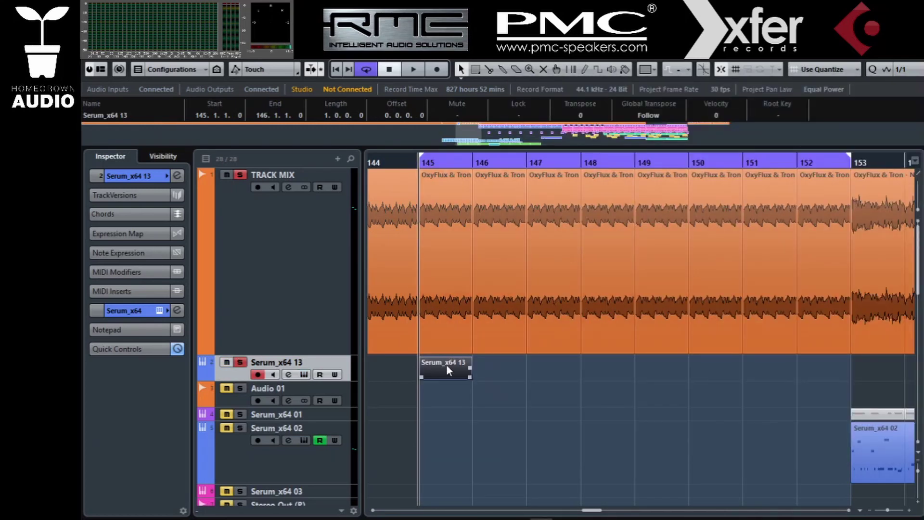
left_click_drag(447, 365, 428, 373)
key("ctrl+d")
key("ctrl+d")
key("ctrl+d")
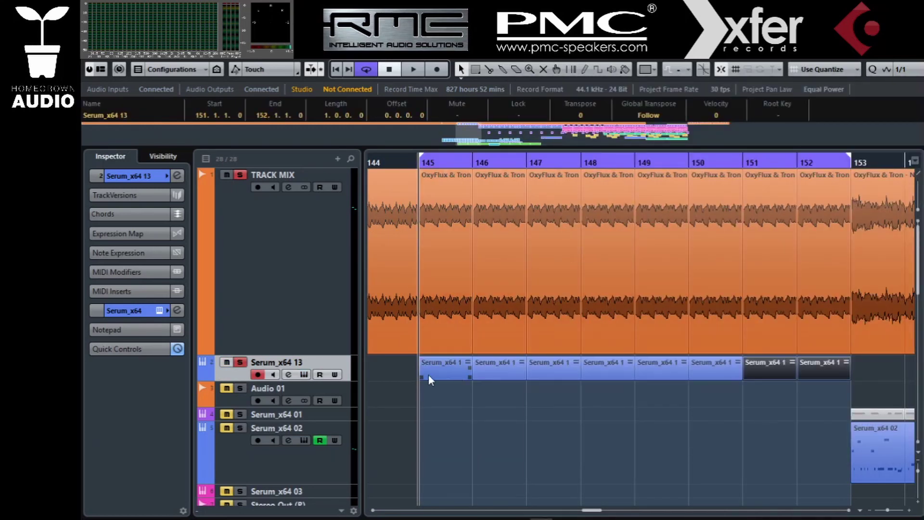
double_click(428, 375)
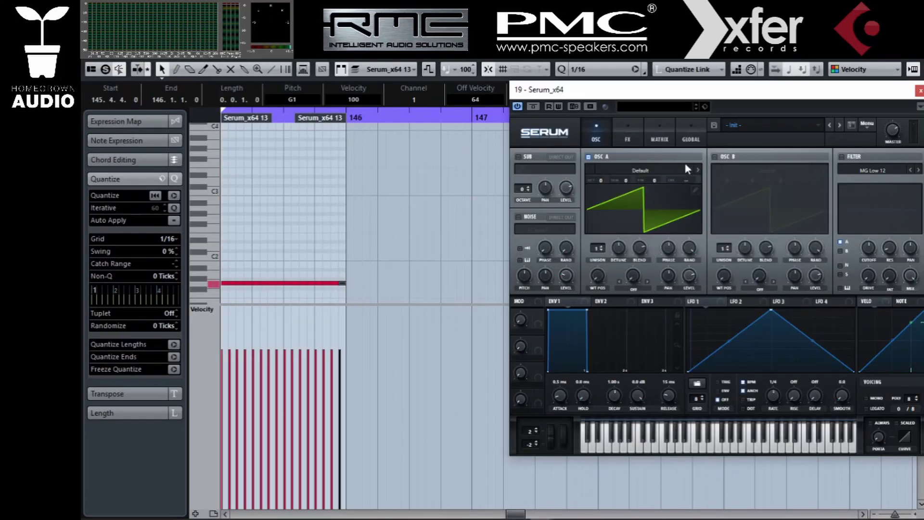
Load the Analog wavetable Basic Shapes into OSC A.
left_click(645, 170)
mouse_move(658, 186)
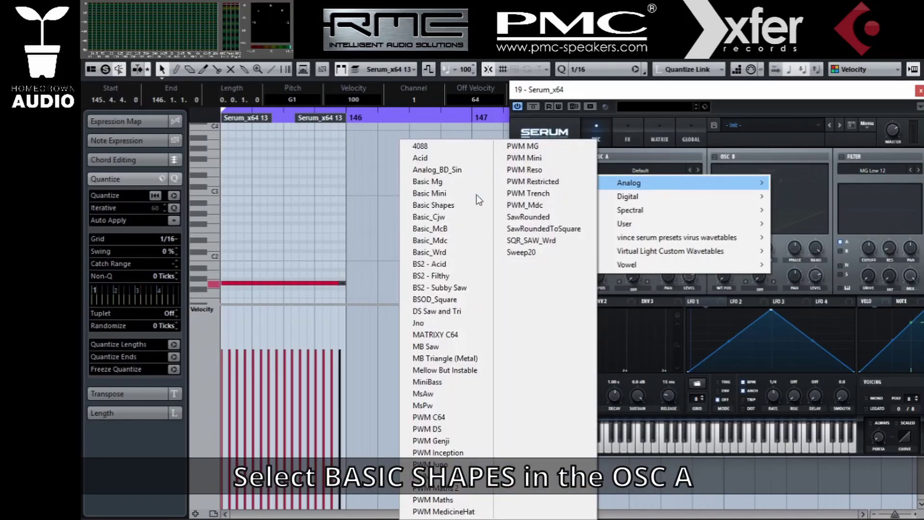
left_click(460, 207)
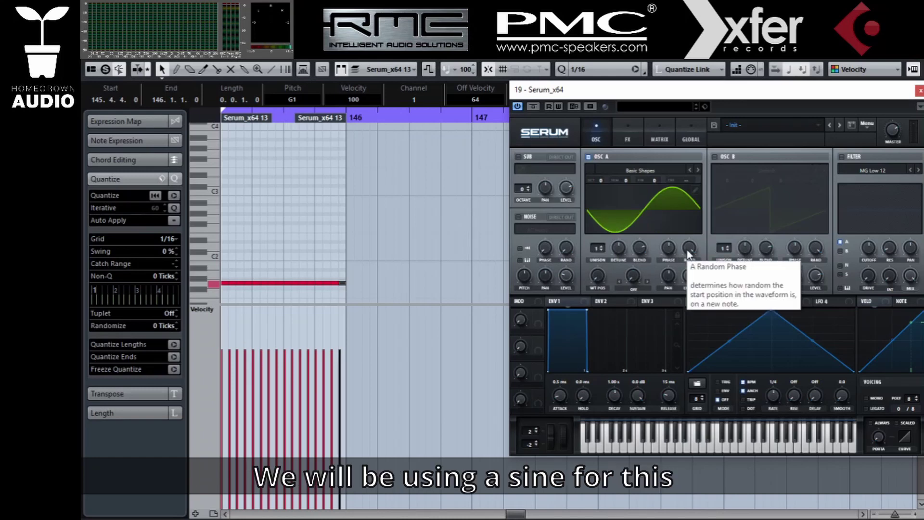
Enable the SUB oscillator with its level turned down, and set OSC A's warp to FM from SUB.
left_click_drag(566, 188, 567, 316)
left_click(518, 157)
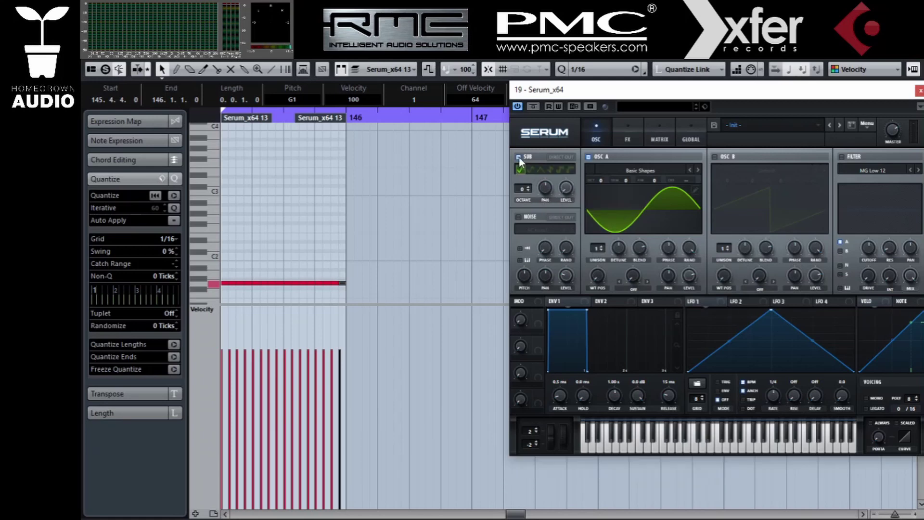
left_click(635, 287)
left_click(656, 511)
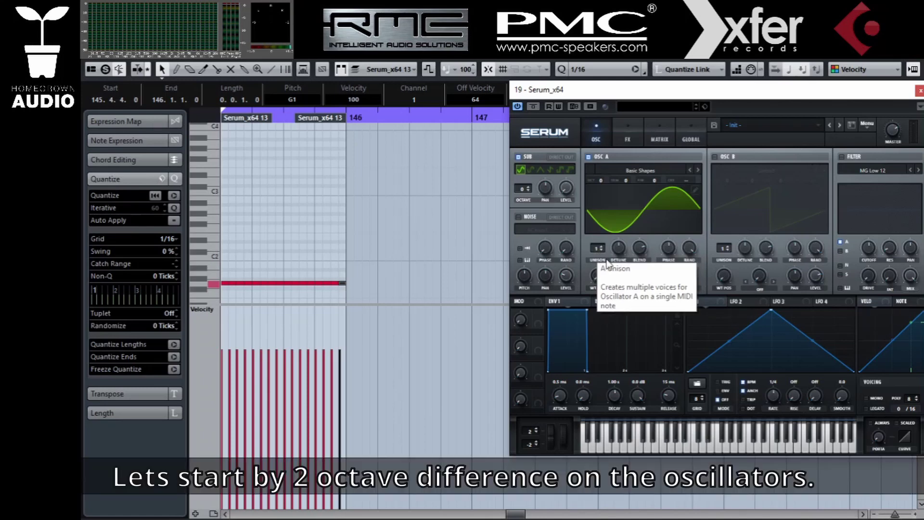
left_click_drag(638, 276, 639, 253)
Set OSC A's octave to +1 and the SUB octave to -1, and sweep OSC A's FM warp amount during playback.
left_click_drag(603, 178, 602, 172)
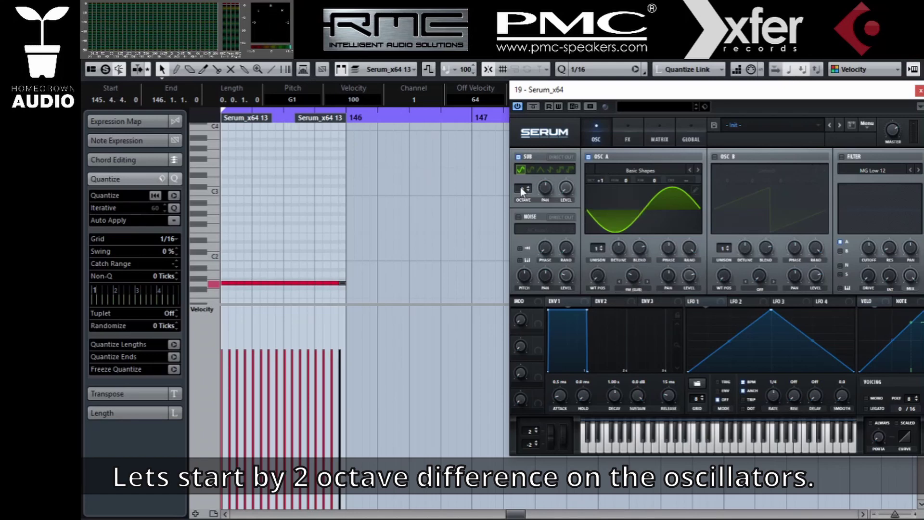
left_click_drag(521, 187, 519, 189)
key("space")
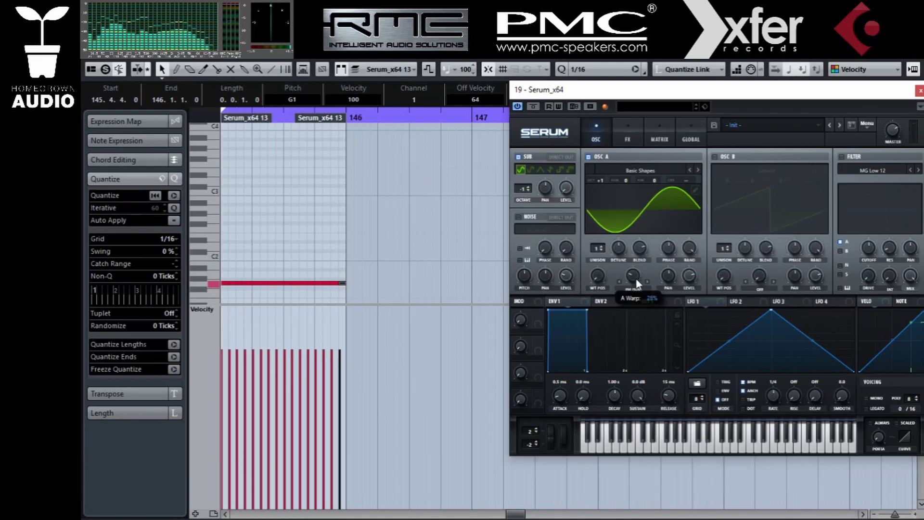
left_click_drag(643, 336, 633, 261)
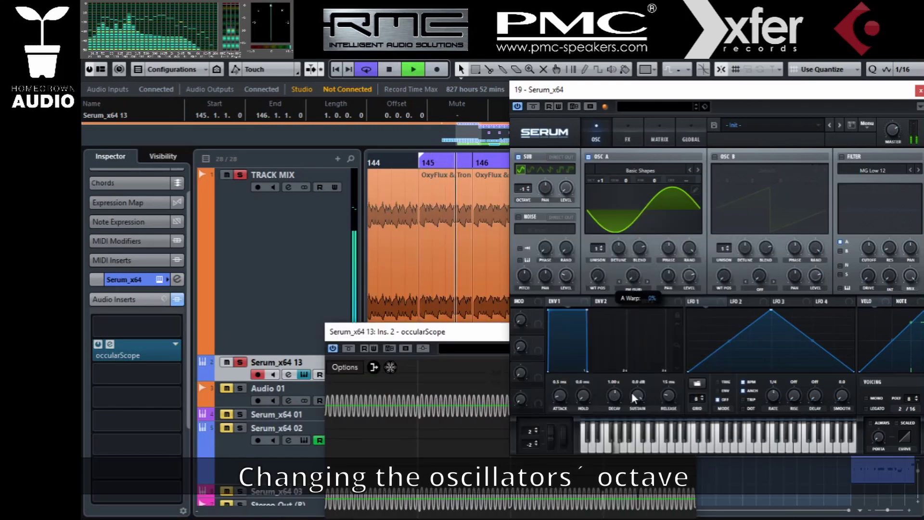
Set the SUB octave to -4 and OSC A's octave to +2, and sweep OSC A's FM warp amount during playback.
key("space")
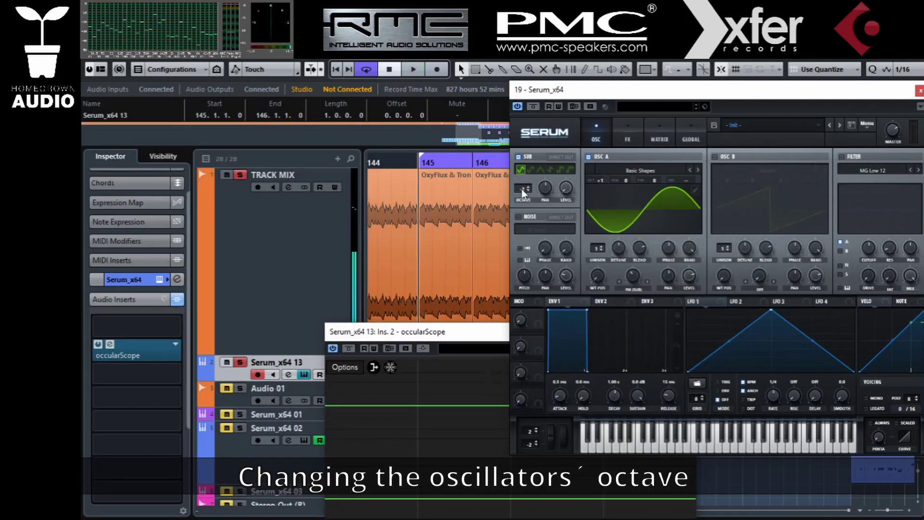
left_click_drag(522, 189, 522, 212)
key("space")
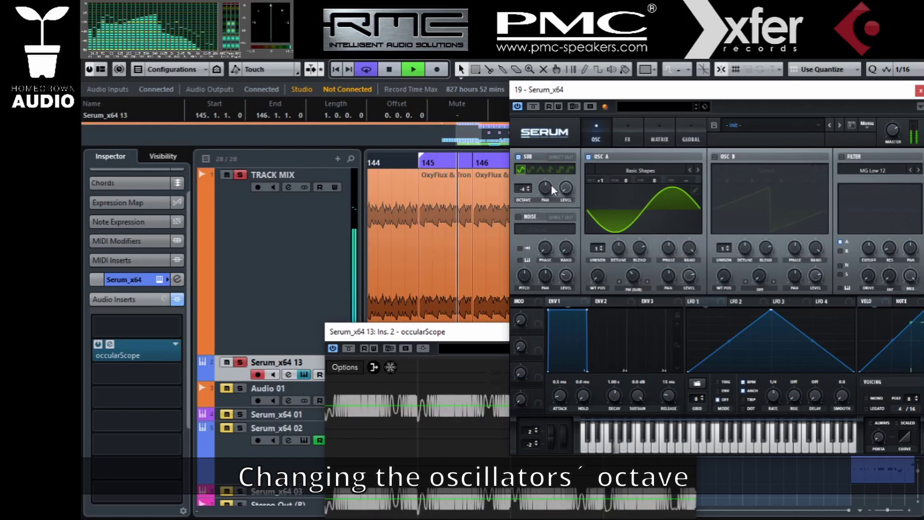
left_click_drag(598, 182, 597, 178)
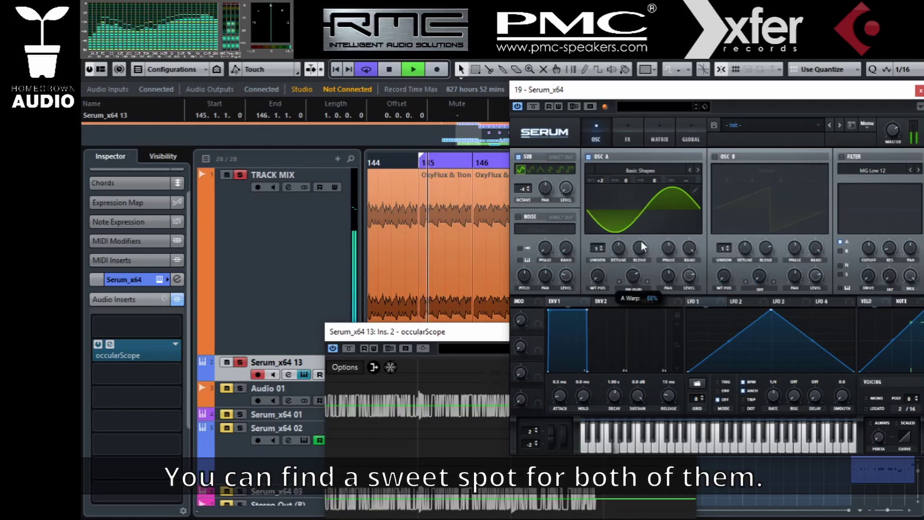
left_click_drag(641, 249, 628, 268)
key("space")
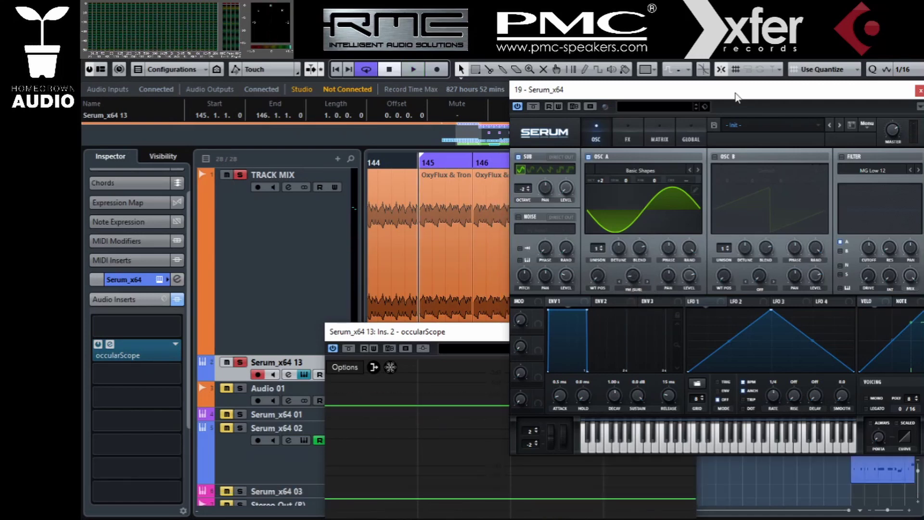
Set the SUB octave back to -1 and sweep OSC A's FM warp amount during playback.
left_click_drag(737, 91, 674, 87)
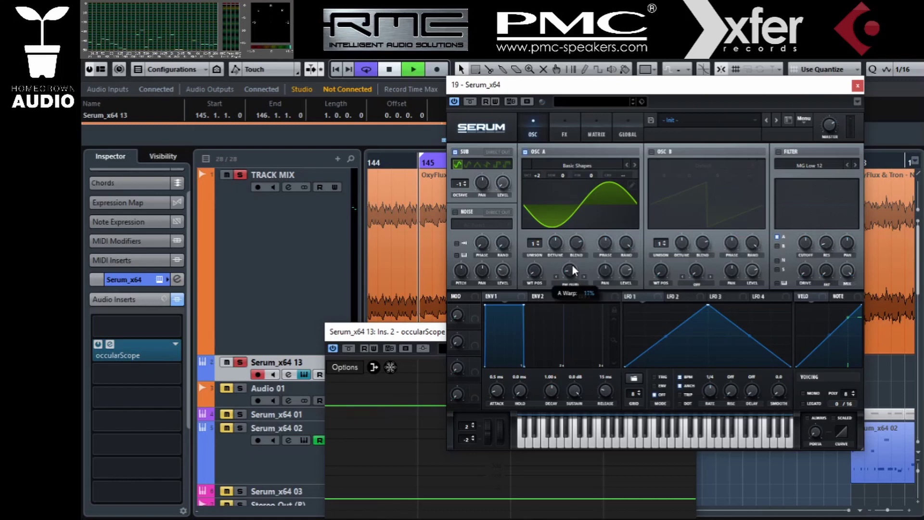
left_click_drag(574, 268, 577, 254)
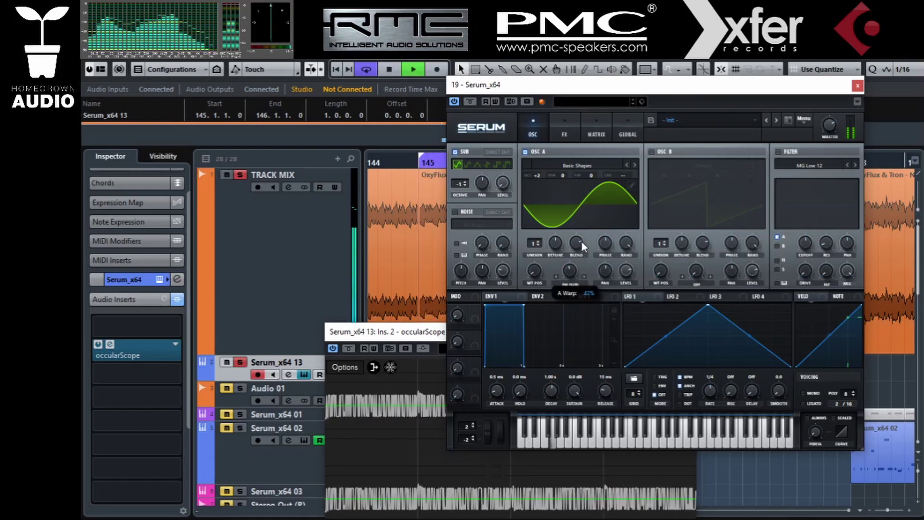
left_click_drag(583, 237, 570, 270)
Assign Macro 1 to OSC A's FM warp, adjust its modulation range, and sweep the macro during playback.
key("space")
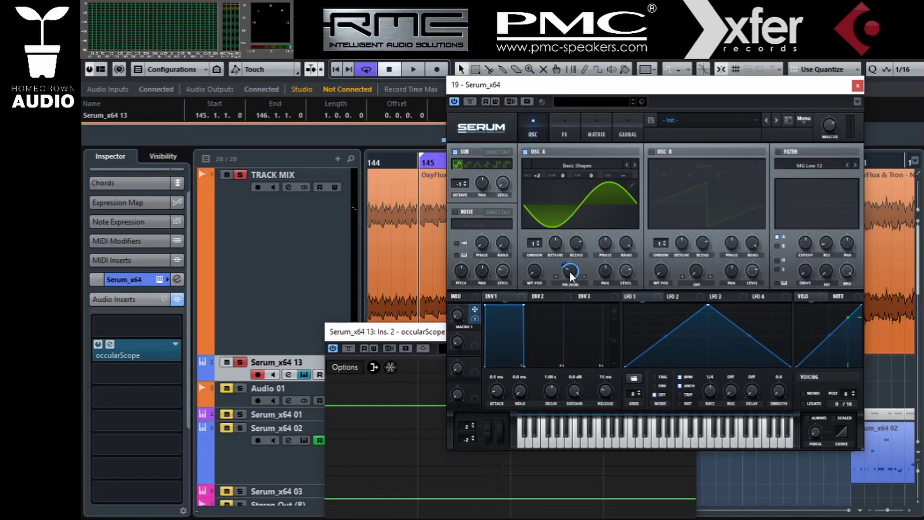
key("space")
mouse_move(458, 316)
left_mouse_down()
mouse_move(466, 288)
mouse_move(466, 318)
left_mouse_up()
left_click_drag(563, 263, 563, 279)
left_click_drag(460, 314, 476, 299)
key("space")
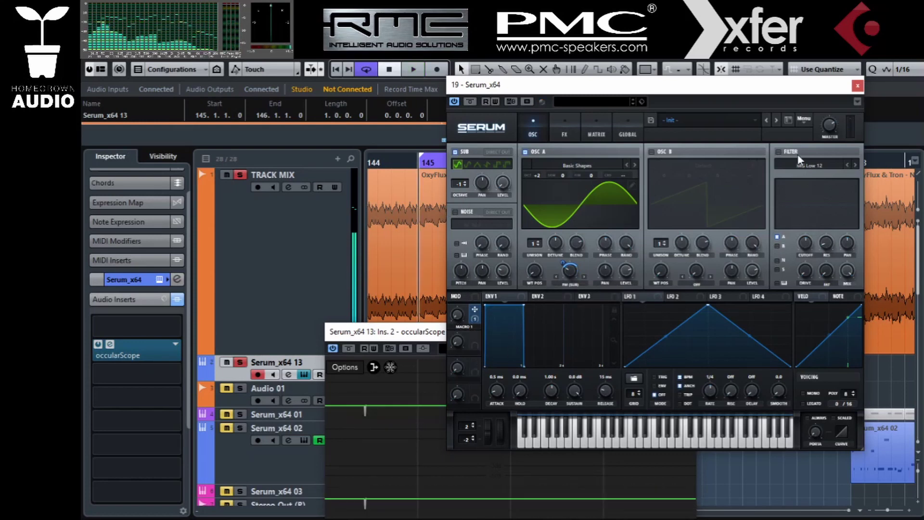
Enable the MG Low 12 filter, modulate its cutoff with Macro 1, and set the resonance to 35%.
left_click(778, 151)
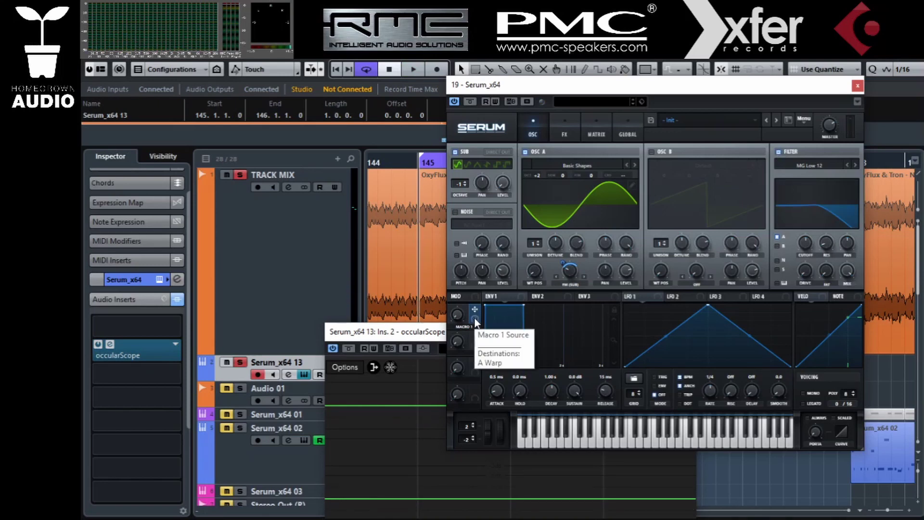
left_click_drag(475, 318, 796, 236)
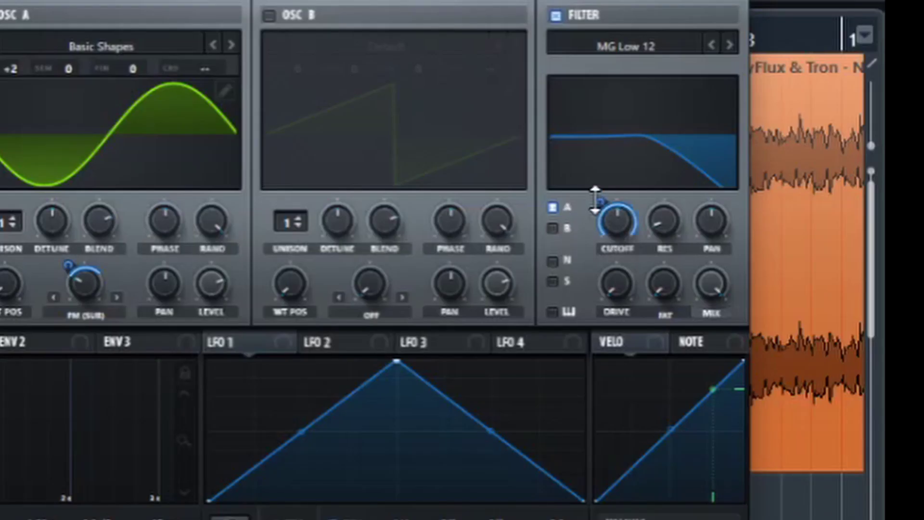
left_click_drag(595, 197, 608, 458)
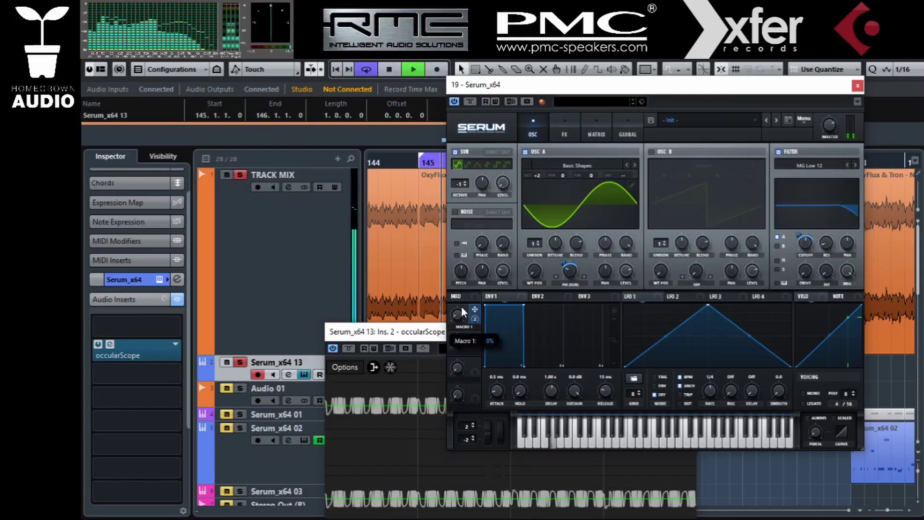
key("space")
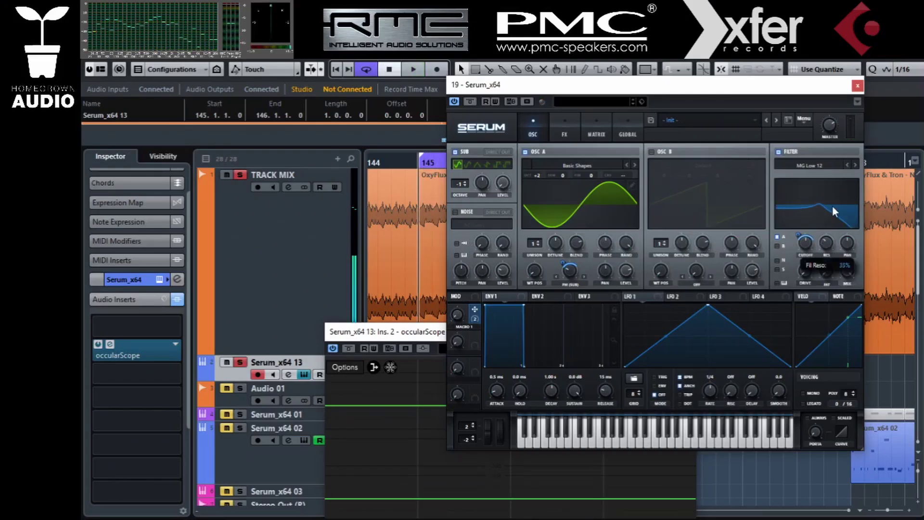
key("space")
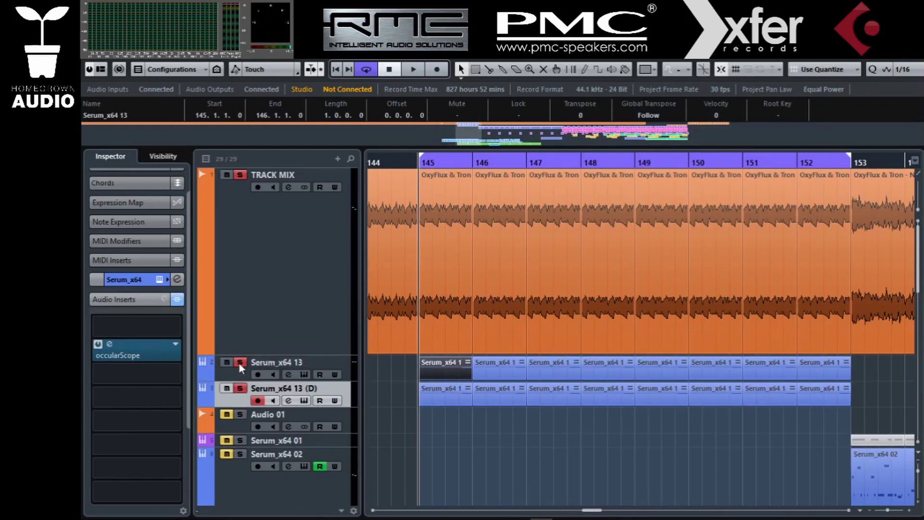
Open the first part of the duplicated Serum_x64 13 (D) track and set OSC A's warp to FM from B in its Serum.
double_click(445, 398)
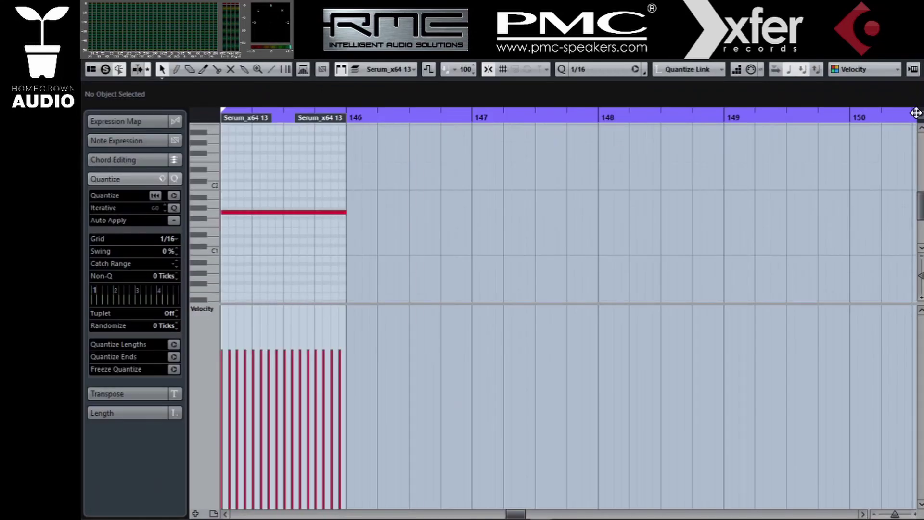
left_click(913, 72)
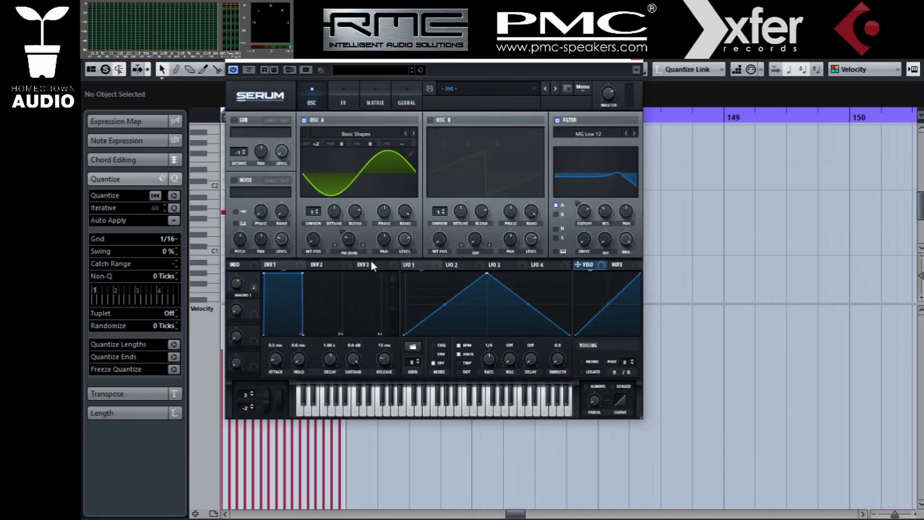
left_click(349, 253)
left_click(358, 456)
Enable OSC B with the Spectral wavetable Monster 1 [SL] at octave -1, and sweep its wavetable position.
left_click(431, 120)
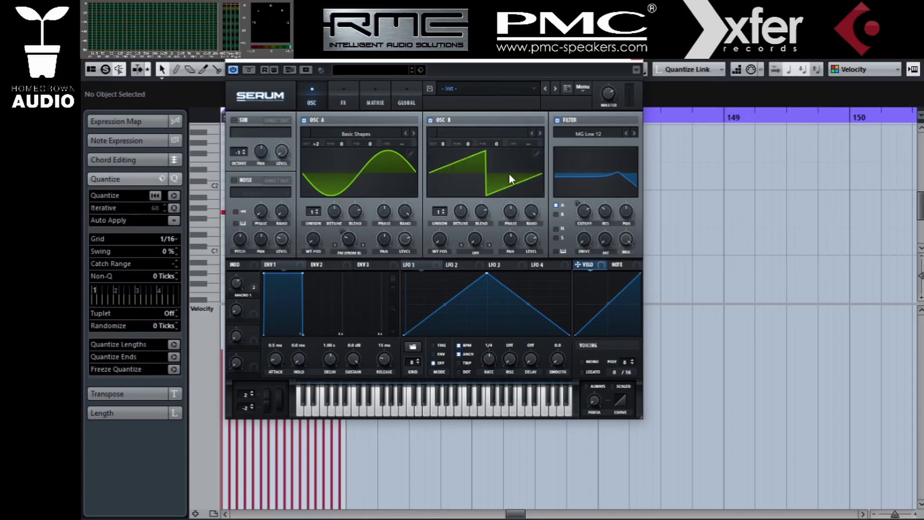
left_click(500, 136)
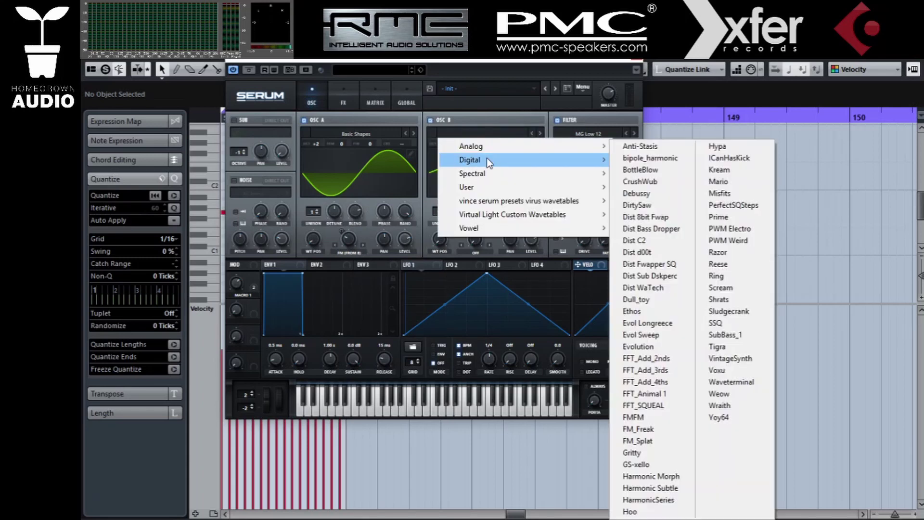
mouse_move(486, 172)
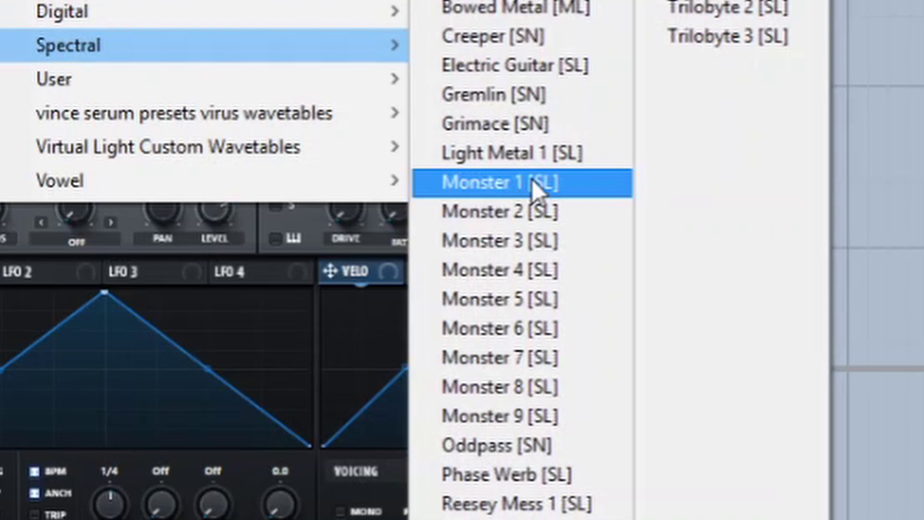
left_click(533, 182)
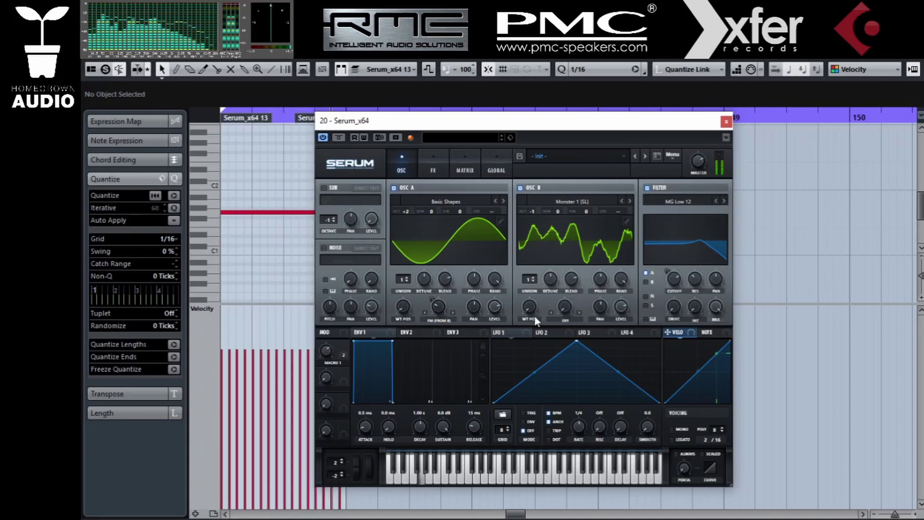
left_click_drag(532, 313, 530, 200)
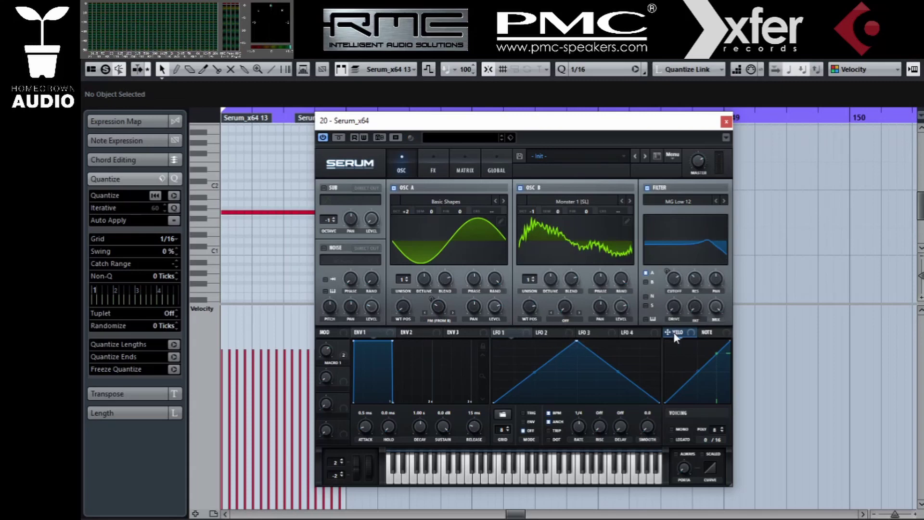
Assign NoteOn Rand1 as mod source for OSC B's wavetable position and raise its amount in the modulation matrix.
right_click(529, 309)
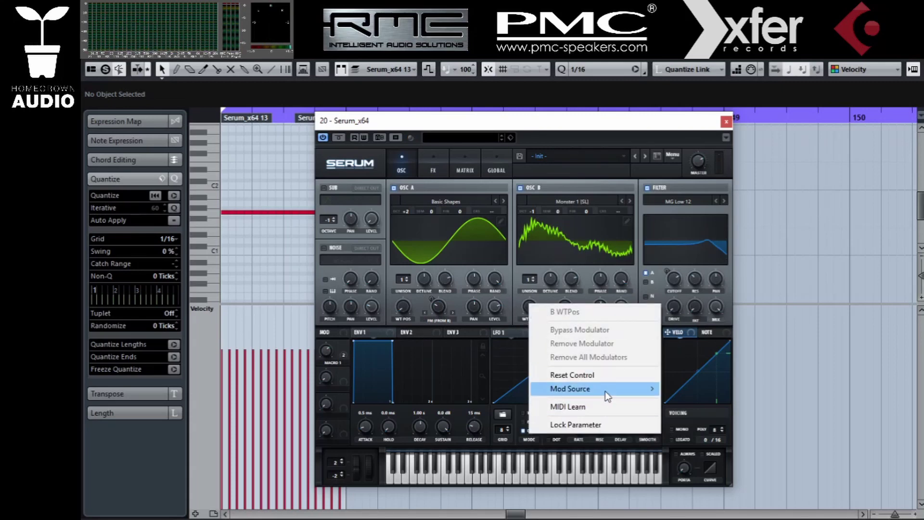
mouse_move(605, 392)
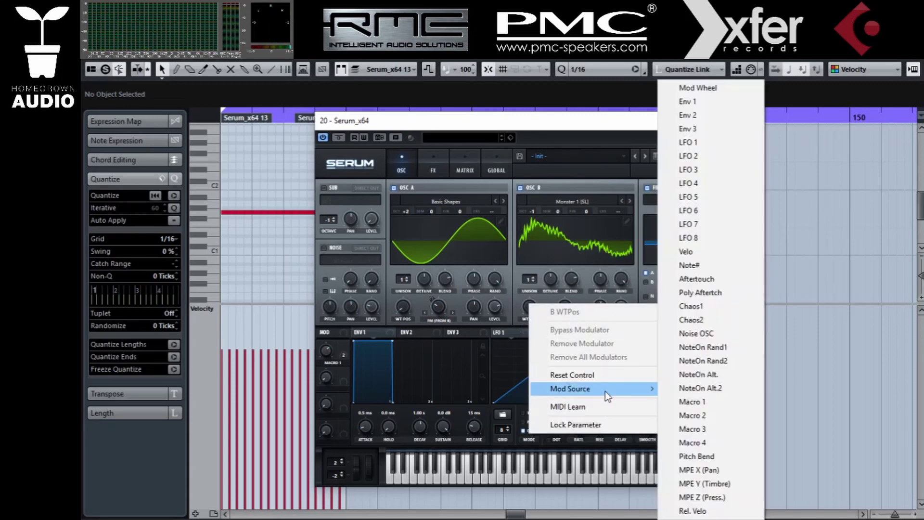
left_click(710, 353)
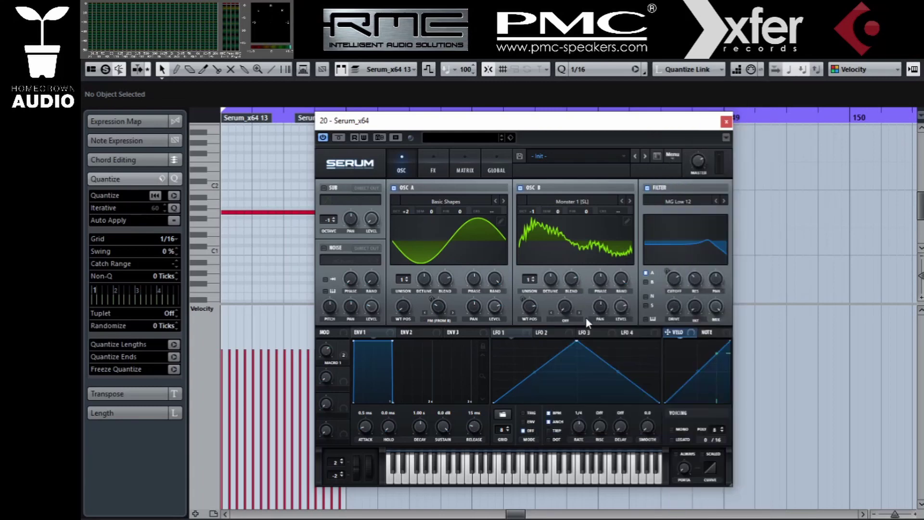
left_click(466, 163)
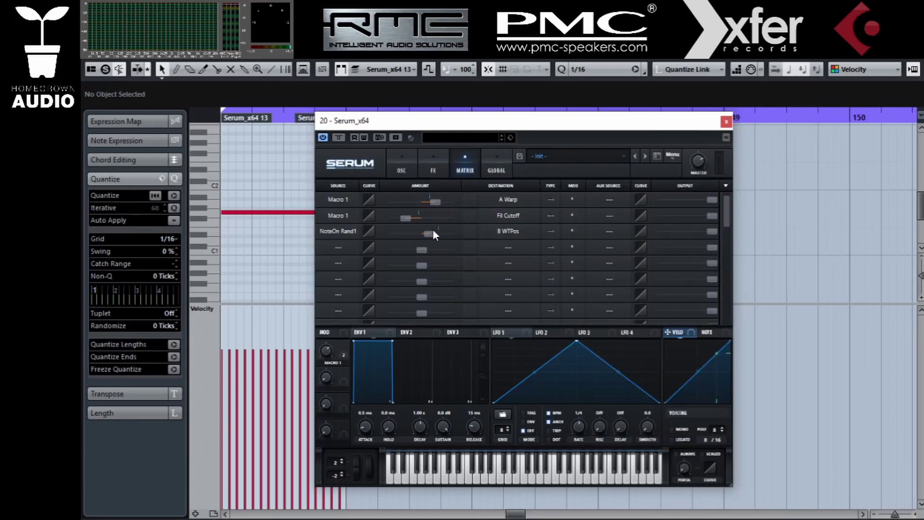
left_click_drag(432, 230, 446, 231)
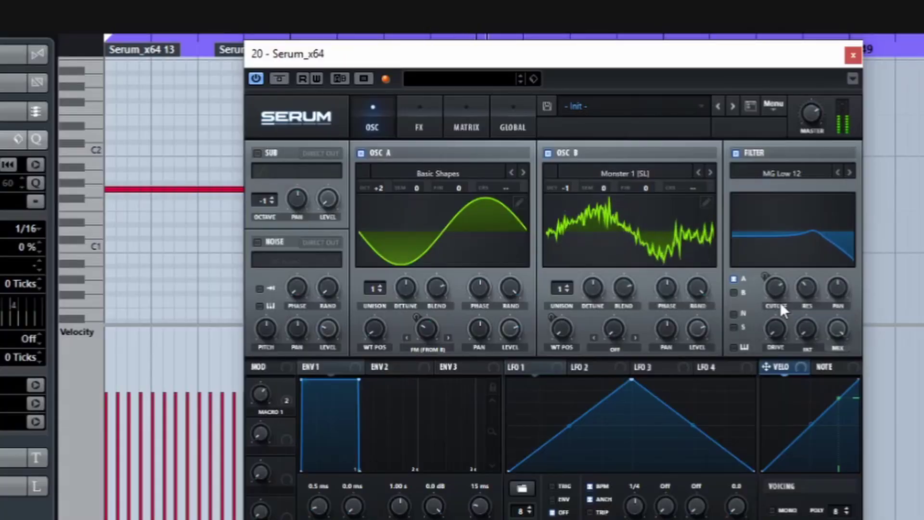
Add NoteOn Rand2 as a mod source for the filter cutoff and lower the cutoff.
right_click(775, 288)
mouse_move(858, 413)
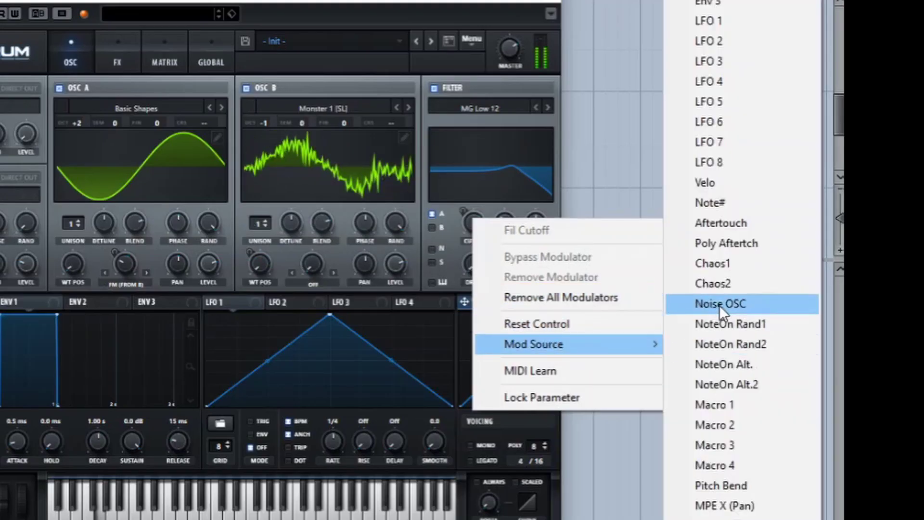
left_click(732, 342)
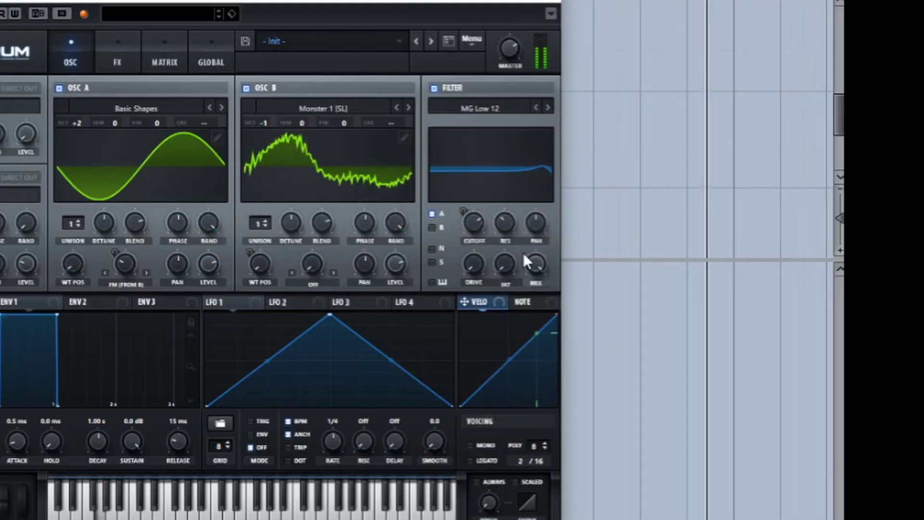
mouse_move(469, 231)
left_click_drag(472, 243, 479, 282)
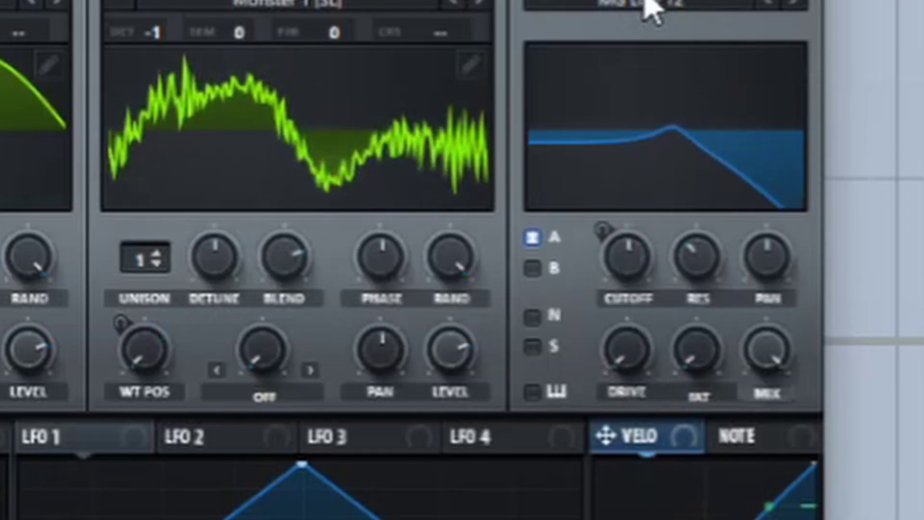
Change the filter to Band 24, turn OSC B's level down, set OSC A's unison to 3, and adjust cutoff, Macro 1 and master level.
left_click(648, 6)
mouse_move(669, 37)
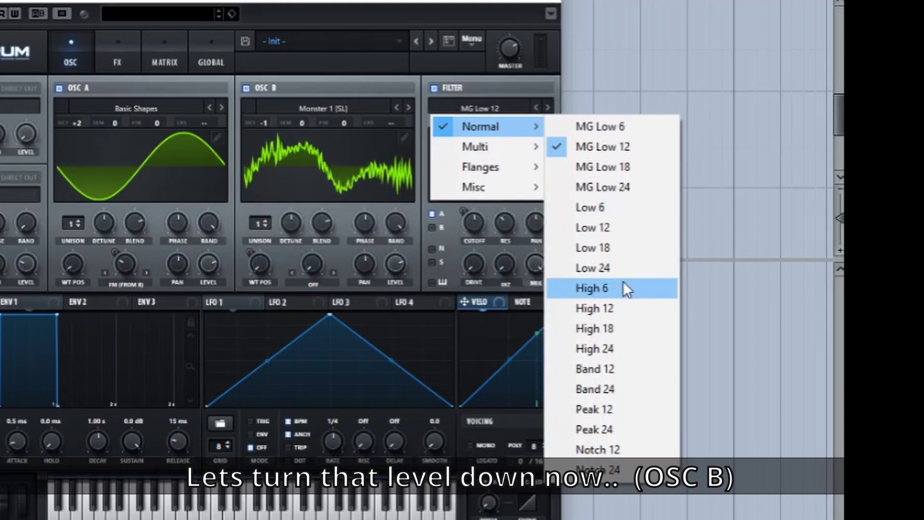
left_click(597, 389)
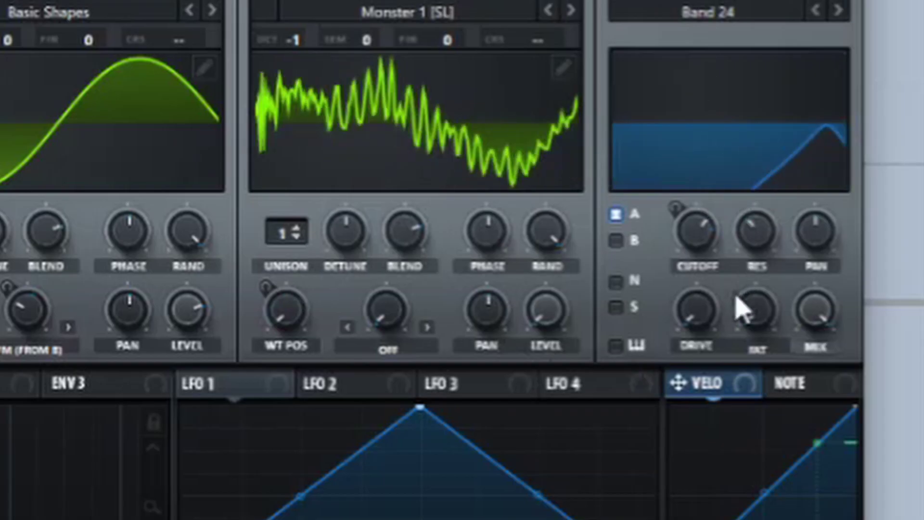
left_click_drag(696, 238, 668, 292)
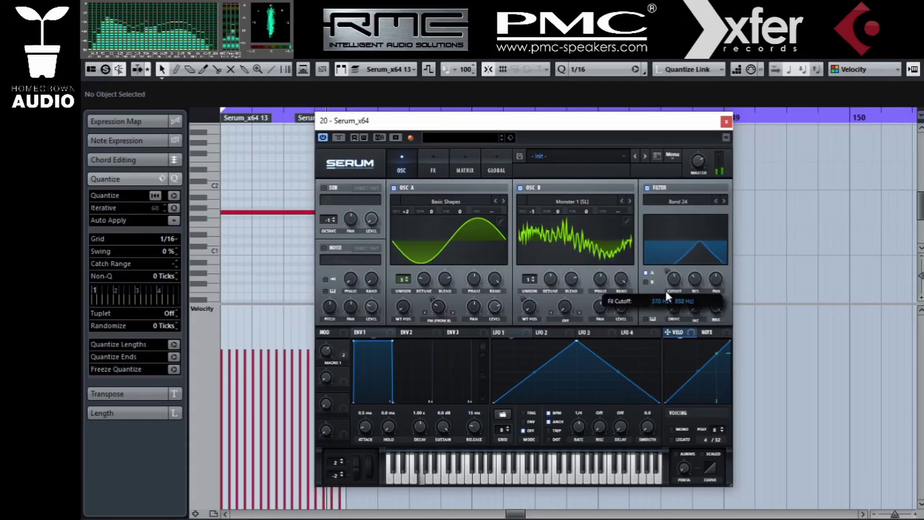
mouse_move(326, 351)
left_mouse_down()
mouse_move(333, 324)
mouse_move(346, 382)
mouse_move(356, 383)
mouse_move(354, 301)
mouse_move(366, 414)
mouse_move(345, 302)
mouse_move(342, 359)
mouse_move(351, 332)
mouse_move(355, 353)
mouse_move(340, 264)
mouse_move(341, 362)
mouse_move(328, 388)
mouse_move(323, 285)
mouse_move(340, 400)
mouse_move(327, 321)
mouse_move(320, 371)
mouse_move(319, 330)
mouse_move(325, 340)
left_mouse_up()
left_click_drag(699, 158, 703, 182)
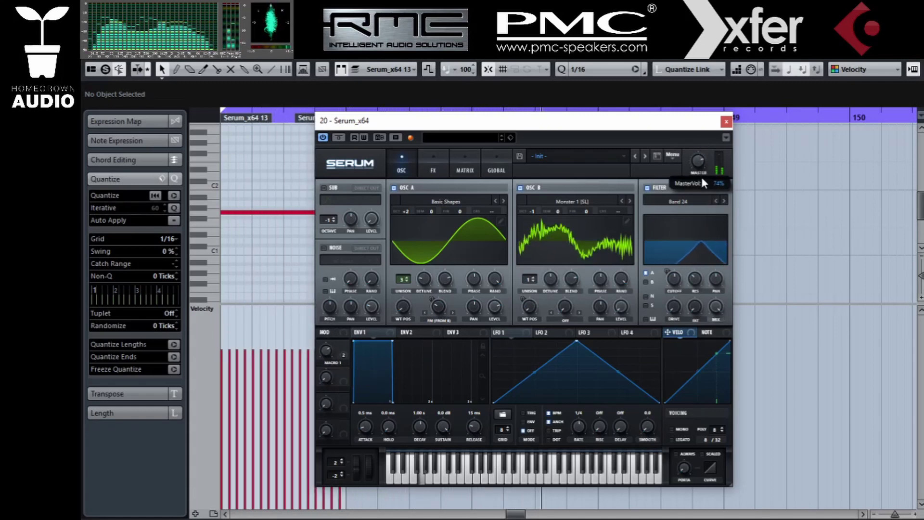
Enable the Hyper/Dimension and Tube Distortion effects, with Distortion placed first in the chain.
left_click(436, 161)
left_click(336, 189)
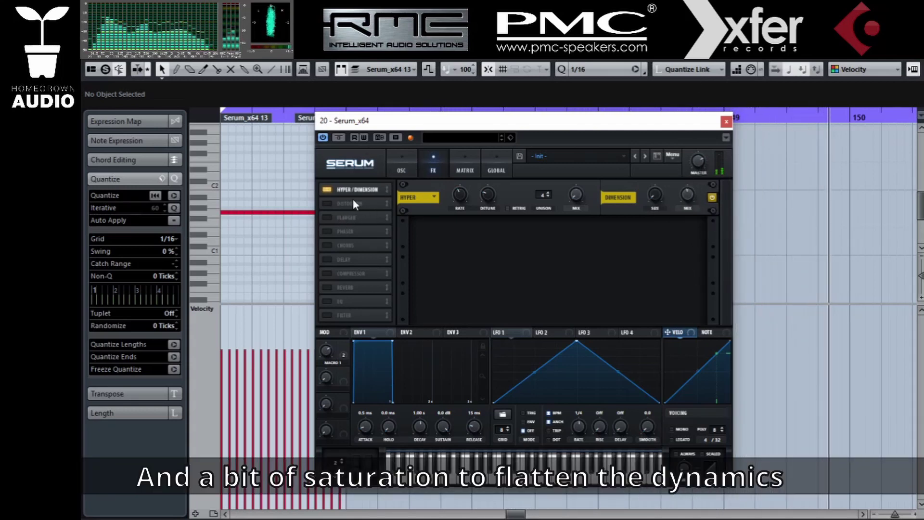
left_click(327, 189)
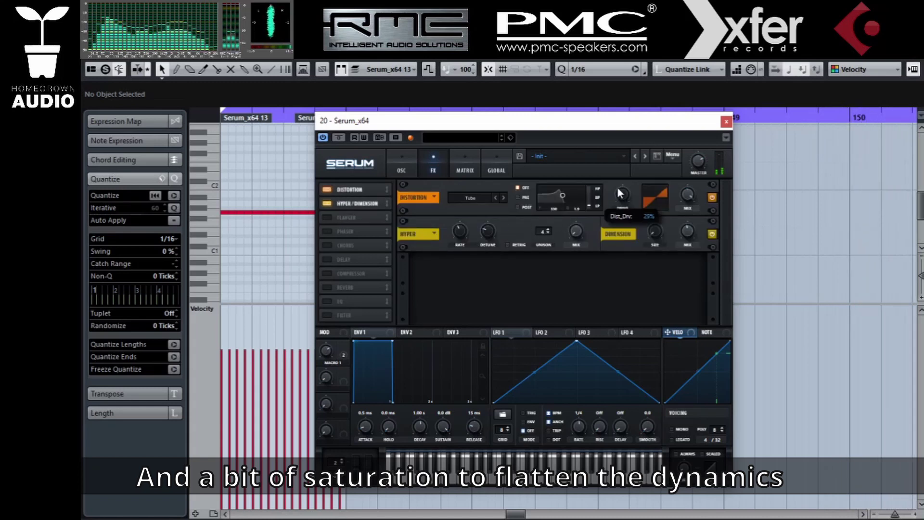
Set the distortion drive to about 72%, adjust the master level, and shape the distortion's post filter as a low-pass.
left_click_drag(621, 151, 621, 138)
left_click_drag(696, 165, 697, 168)
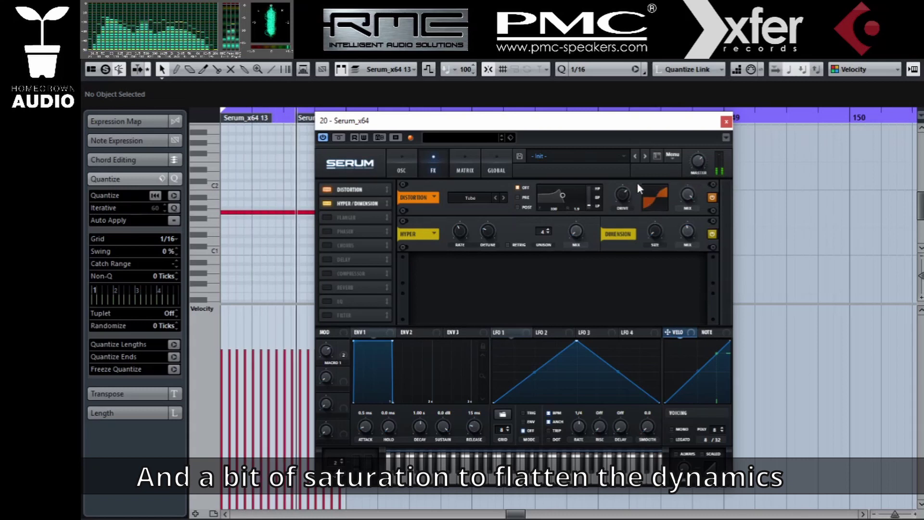
mouse_move(623, 192)
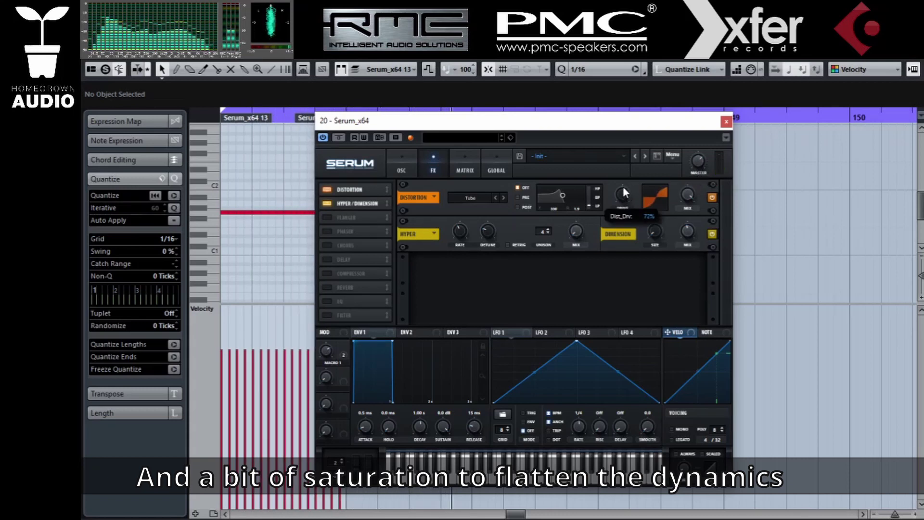
left_click_drag(562, 198, 575, 199)
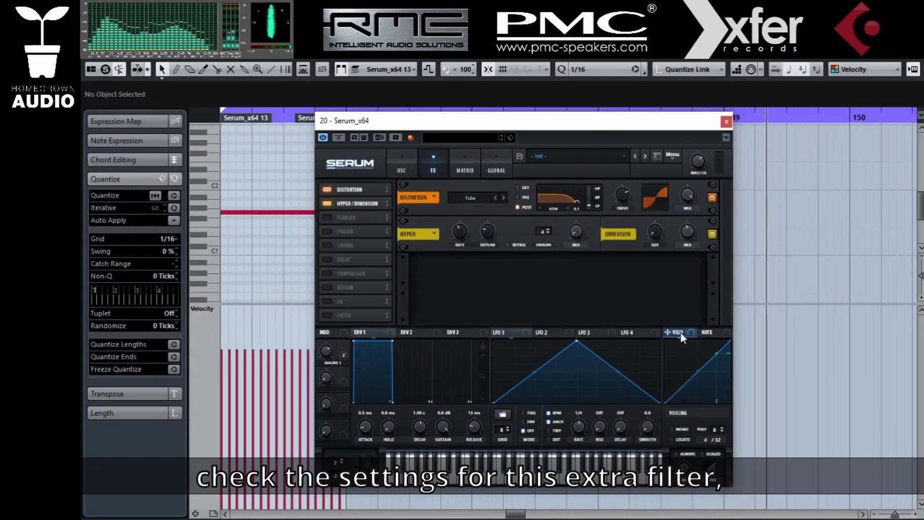
Add NoteOn Rand1 as a mod source for the distortion filter frequency, adjust that filter, and increase the modulation amount in the matrix.
right_click(559, 207)
mouse_move(608, 282)
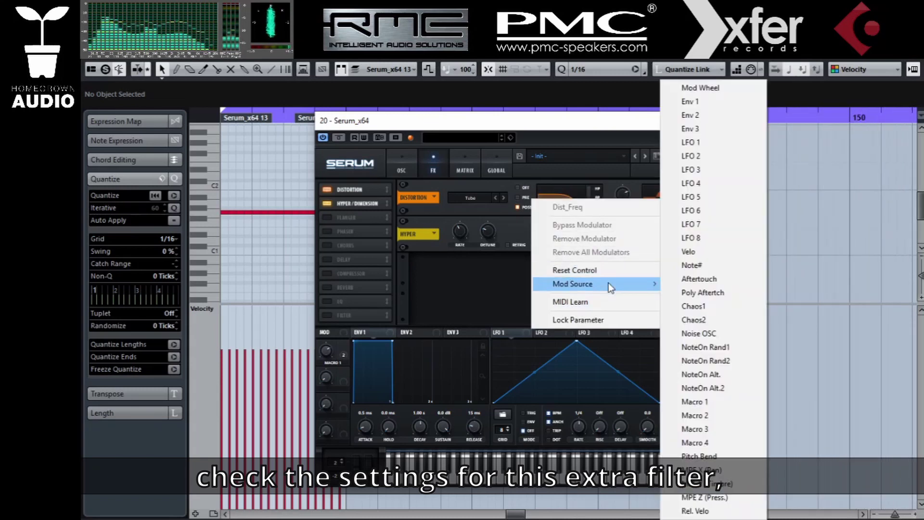
left_click(727, 347)
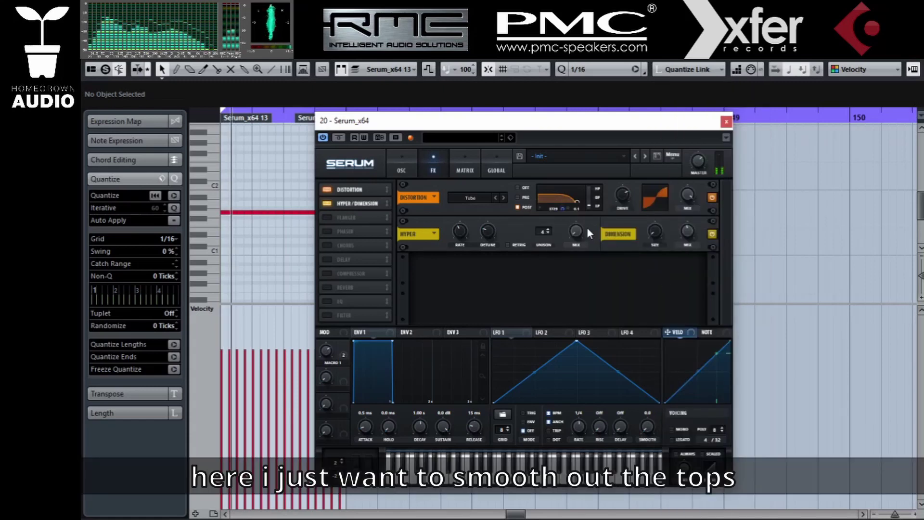
left_click_drag(578, 198, 579, 201)
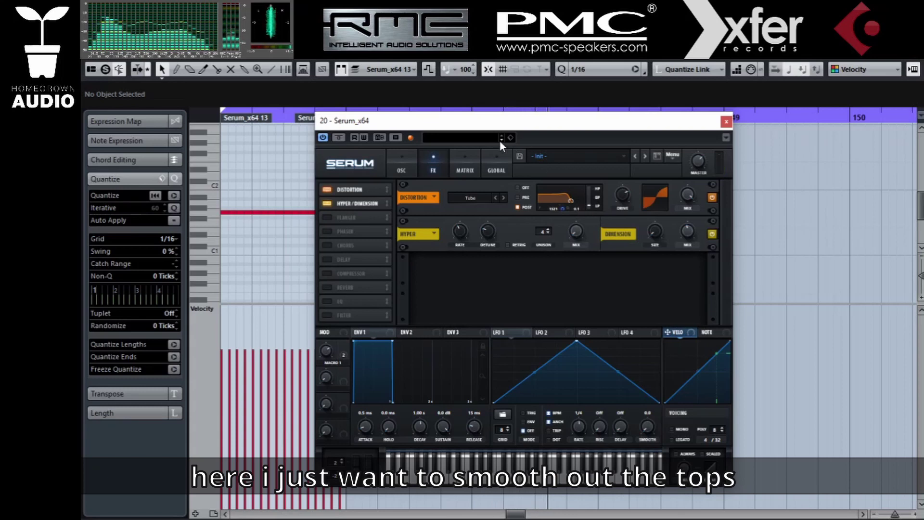
left_click(463, 159)
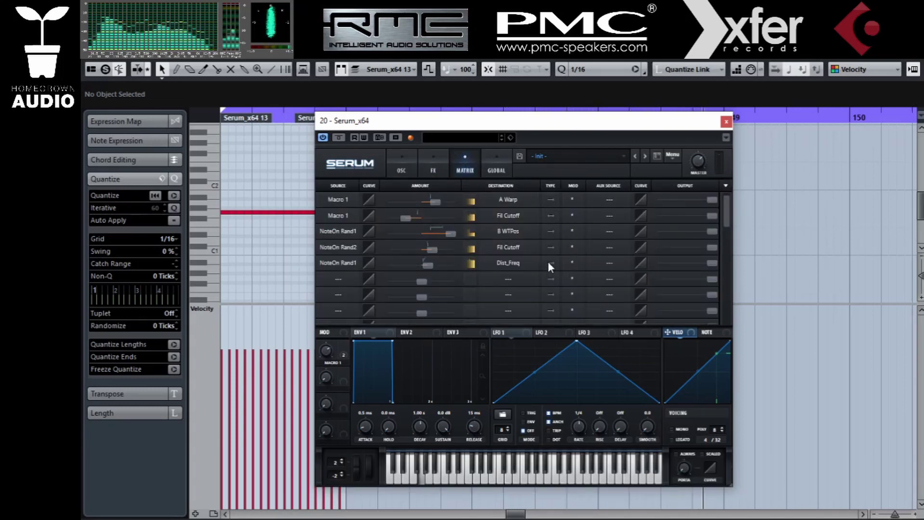
left_click_drag(428, 265, 443, 266)
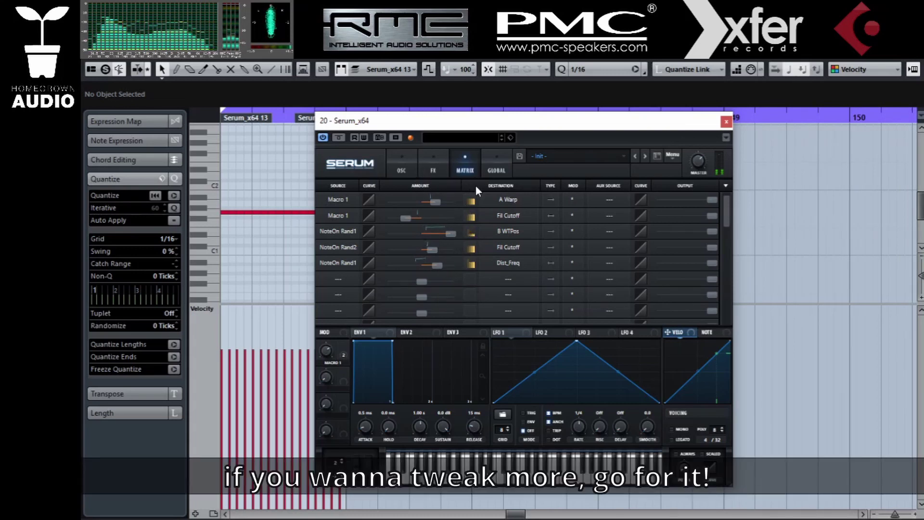
Fine-tune the main filter cutoff and the distortion's post filter frequency, and adjust Macro 1.
left_click(401, 168)
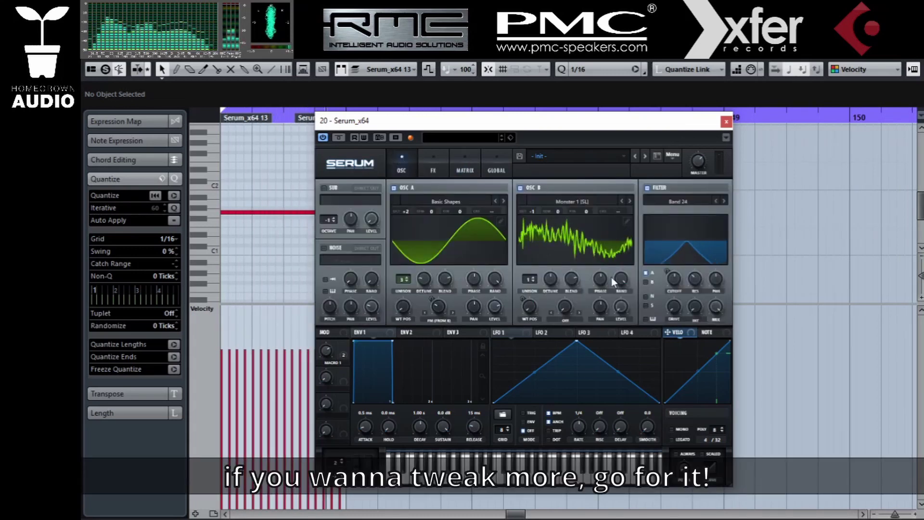
left_click_drag(676, 277, 686, 253)
left_click(432, 166)
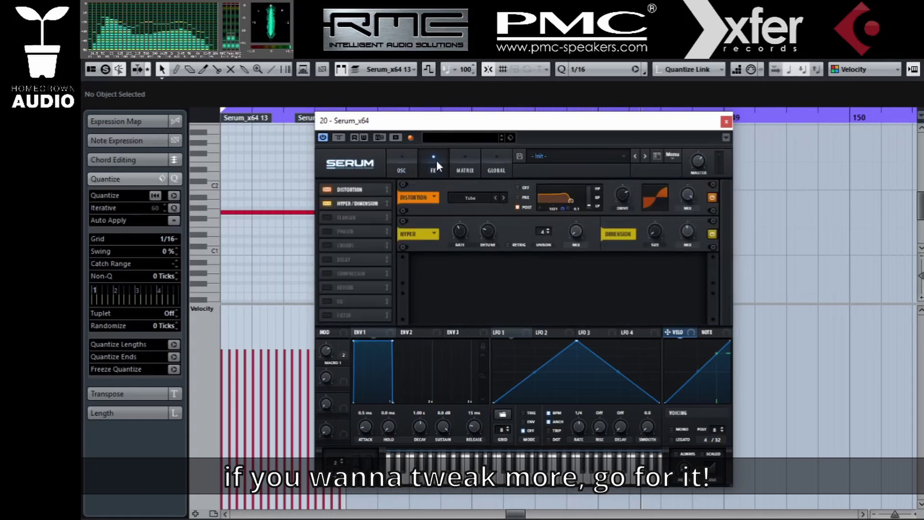
left_click_drag(574, 201, 582, 204)
left_click(400, 158)
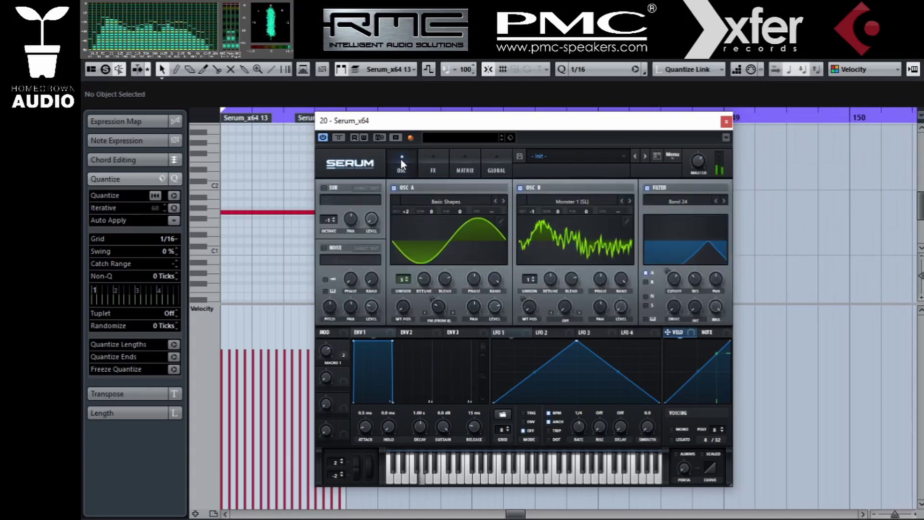
left_click_drag(673, 283, 674, 275)
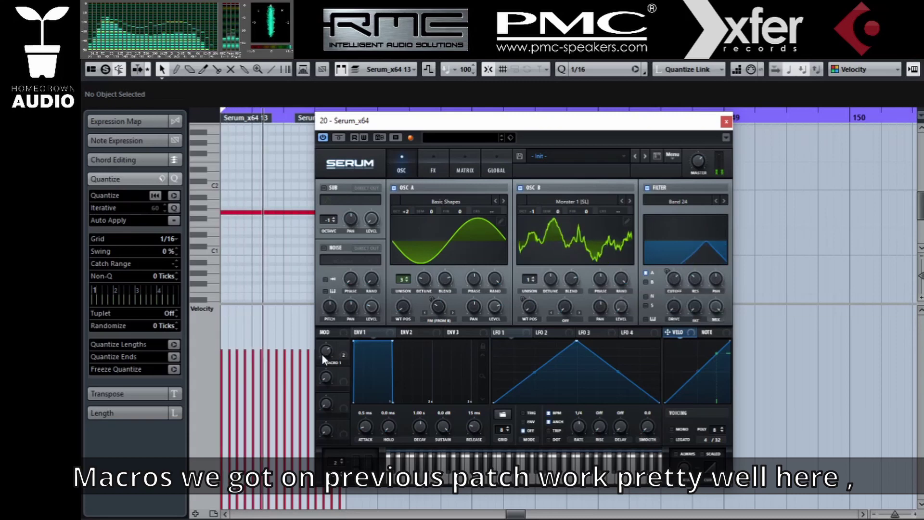
left_click_drag(322, 354, 380, 428)
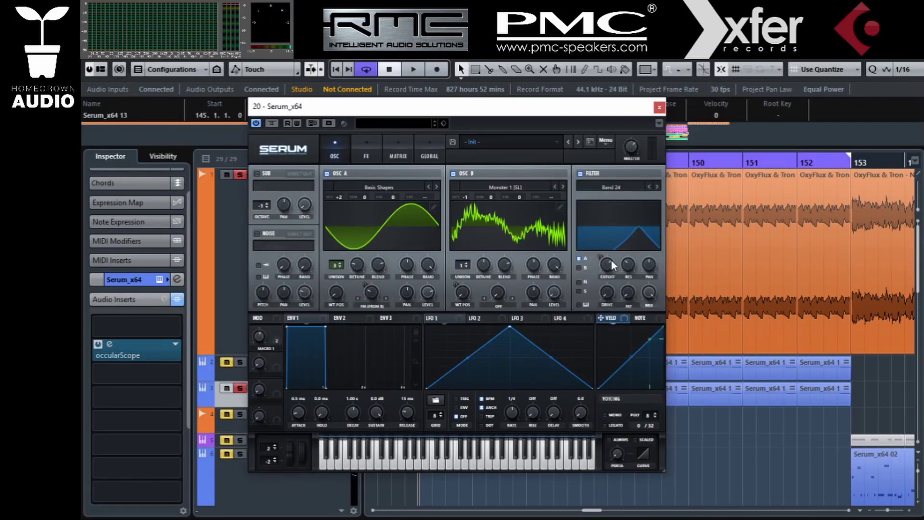
Set the Serum_x64 13 (D) track's first random MIDI modifier to Length, lower its minimum, and start playback.
left_click(129, 261)
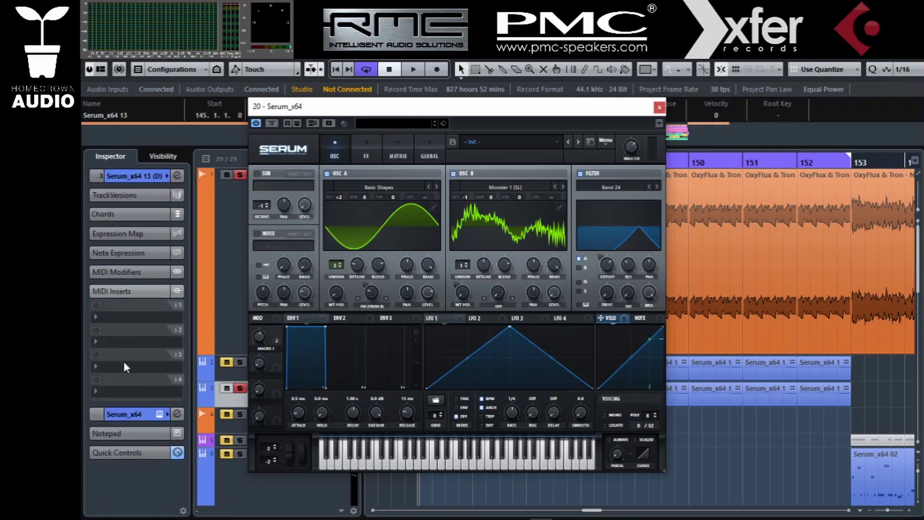
left_click(129, 272)
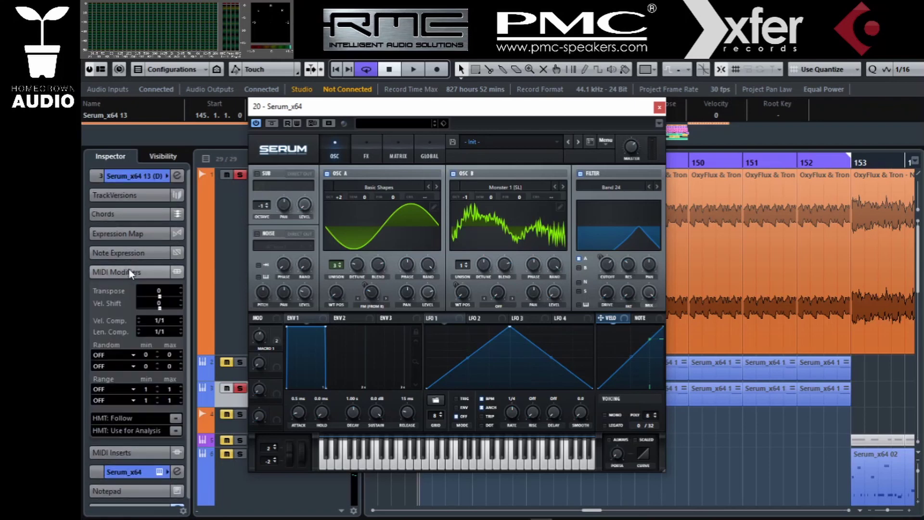
left_click(99, 356)
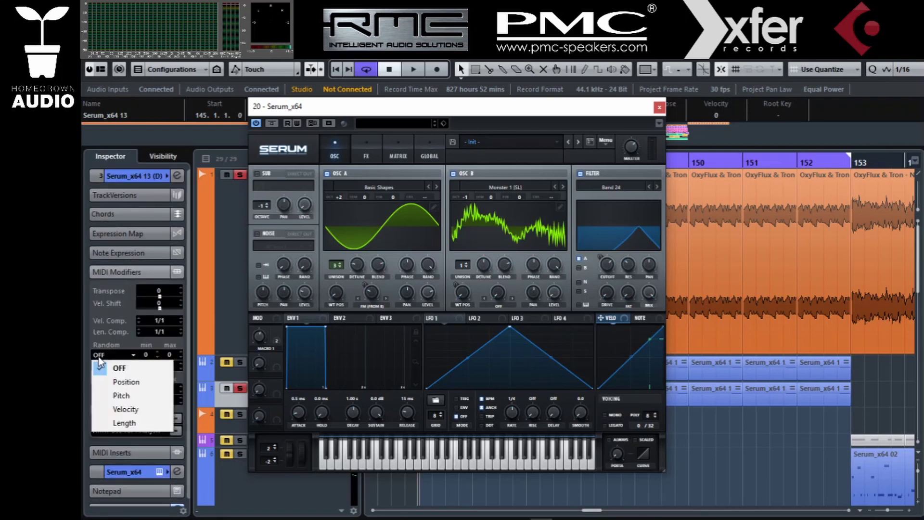
left_click(124, 423)
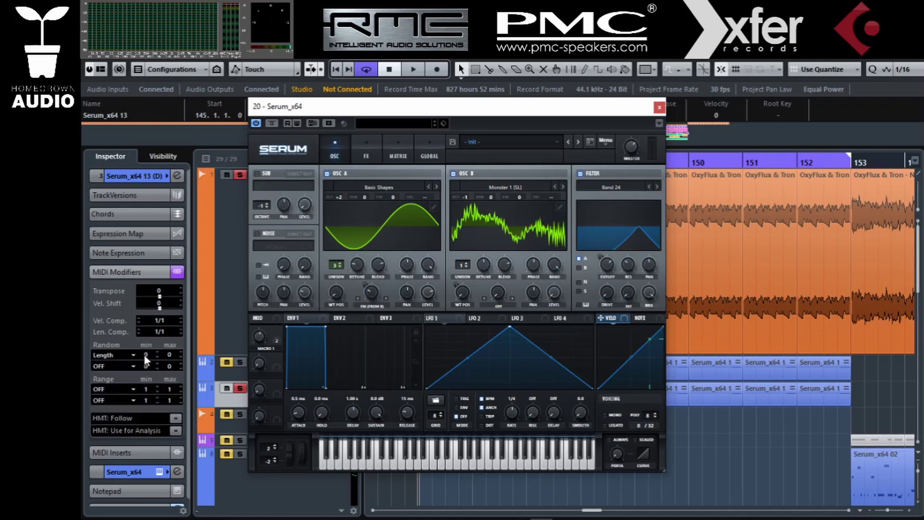
left_click_drag(144, 354, 148, 389)
key("space")
scroll(152, 355, "up", 5)
left_click_drag(152, 346, 160, 328)
Set Env 1's release to about 101 ms and the random Length modifier's minimum to -70.
left_click(305, 321)
left_click_drag(408, 412, 408, 408)
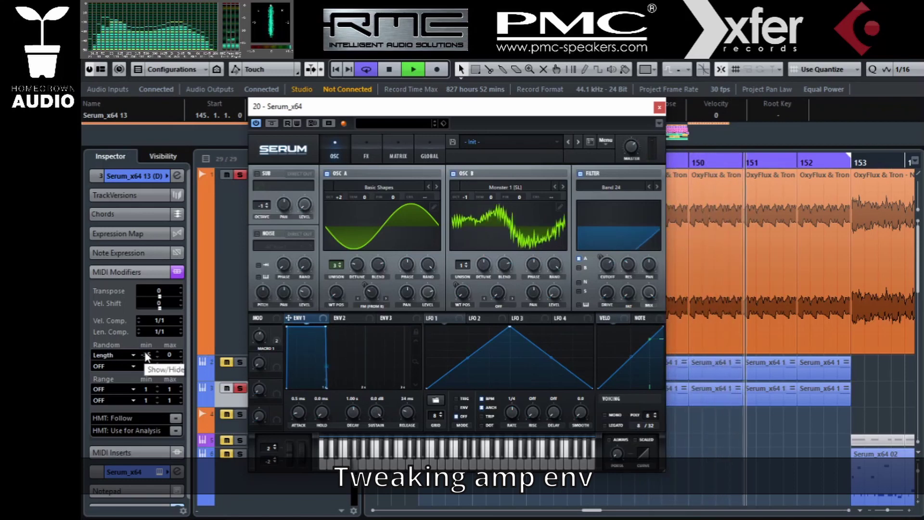
left_click_drag(144, 355, 146, 359)
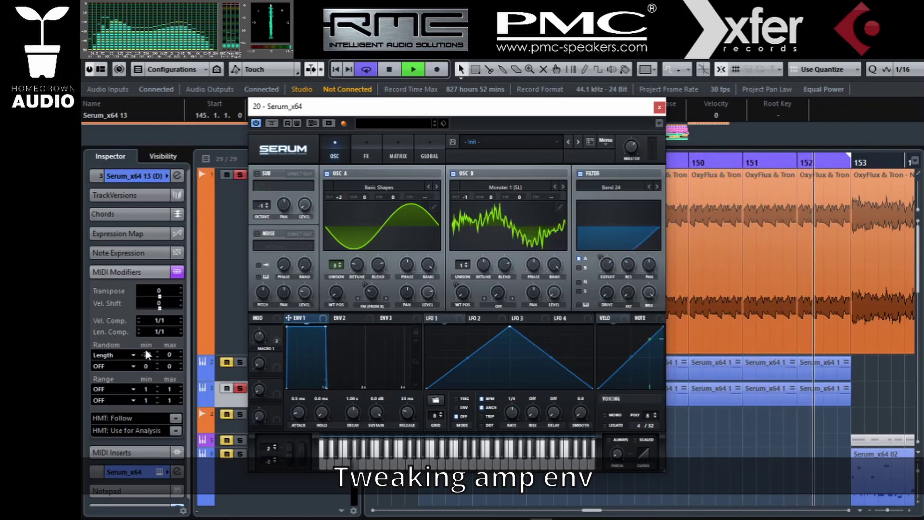
left_click_drag(405, 419, 408, 412)
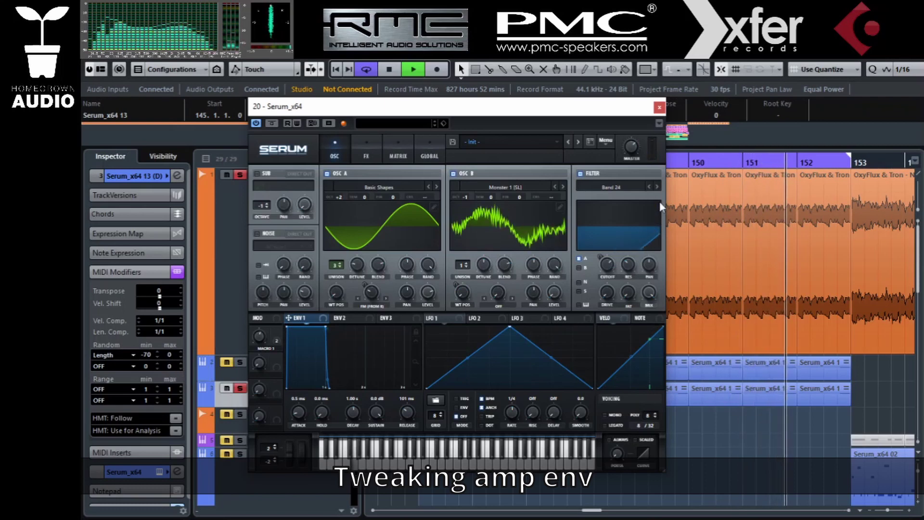
Set the Dimension size to about 44%, fine-tune the effects and master level, and open the modulation matrix.
left_click(367, 146)
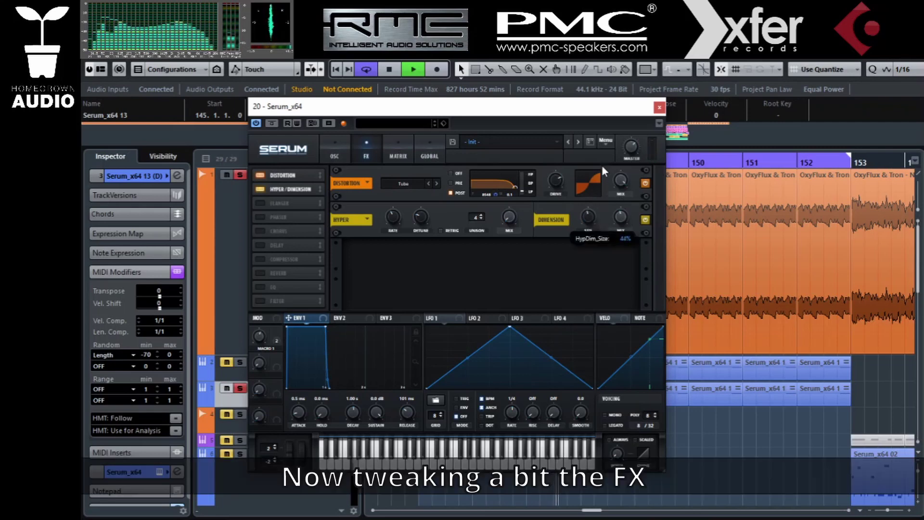
left_click_drag(633, 149, 613, 232)
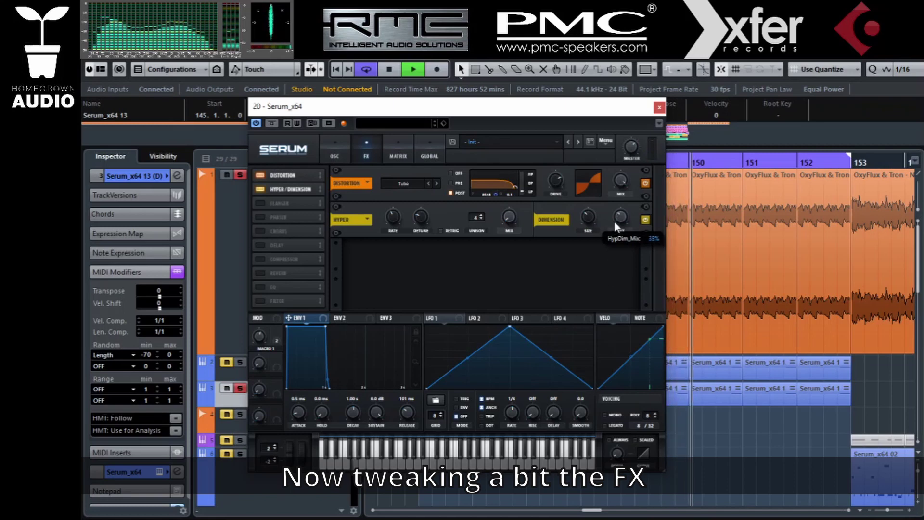
left_click(659, 109)
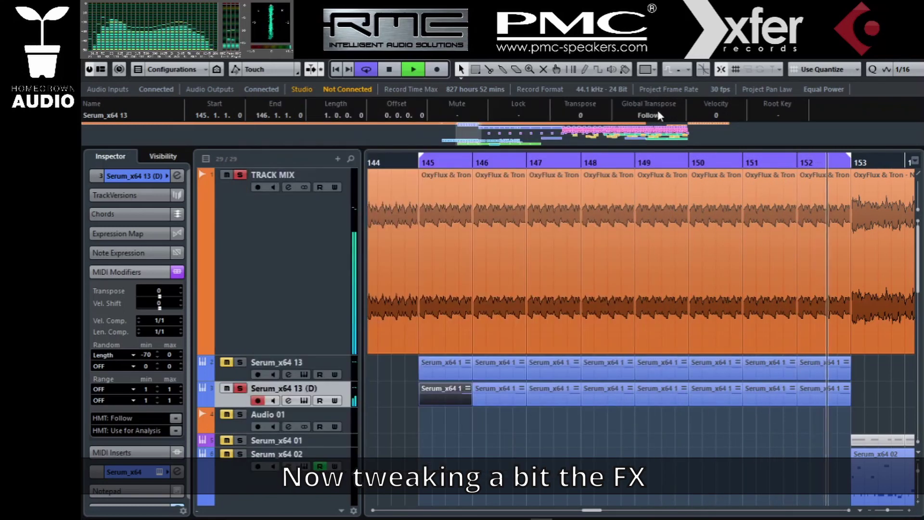
left_click(297, 400)
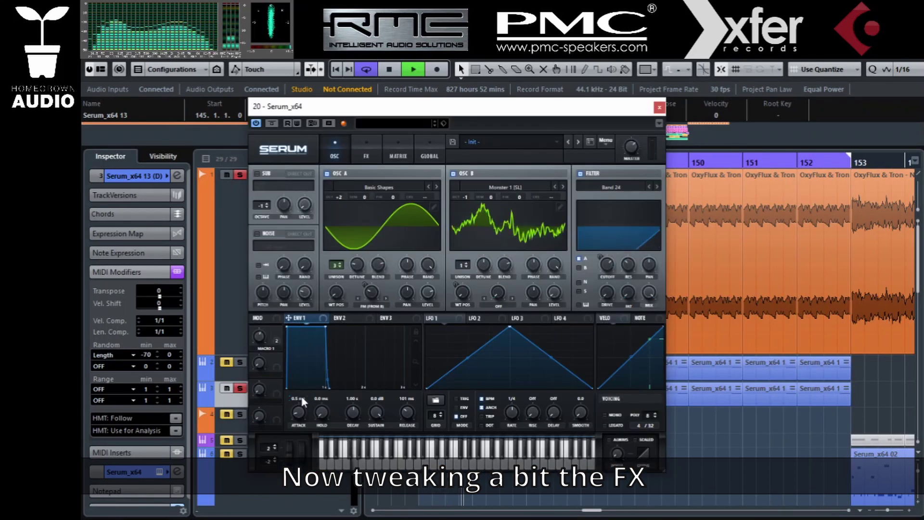
left_click(368, 147)
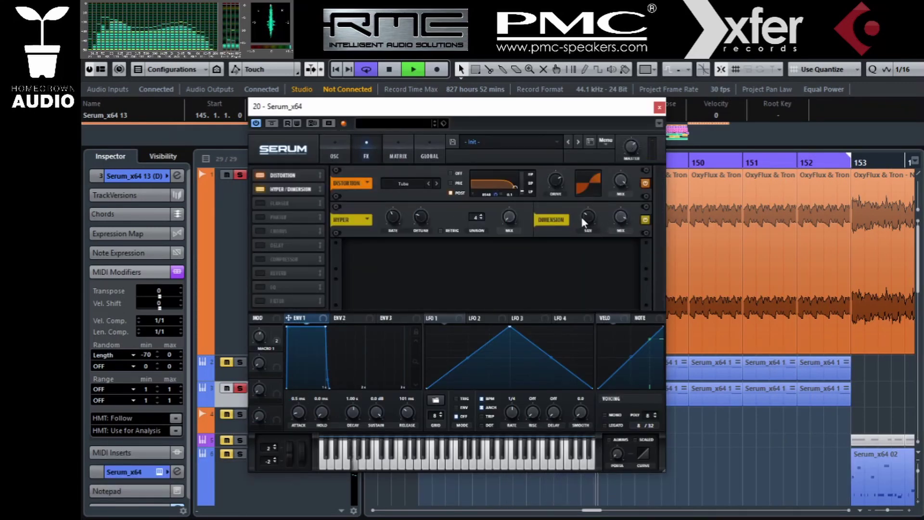
mouse_move(591, 185)
left_mouse_down()
mouse_move(594, 167)
mouse_move(591, 184)
left_mouse_up()
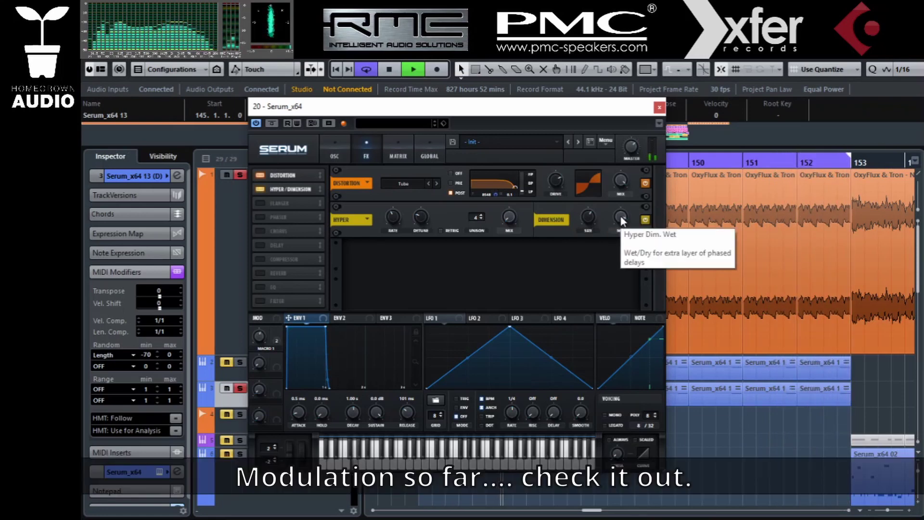
left_click(399, 153)
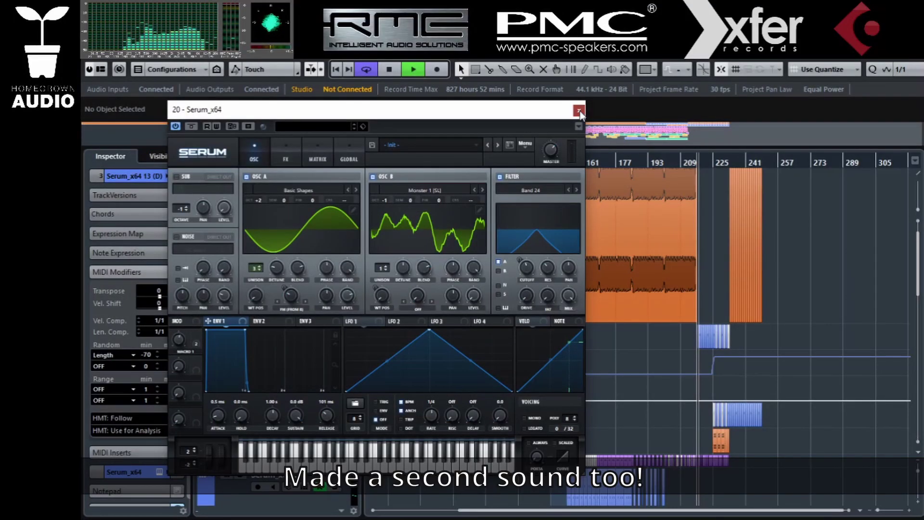
Add send 2 level automation points on the Serum_x64 13 track to raise the send to 1.65 at bar 217.
left_click(579, 111)
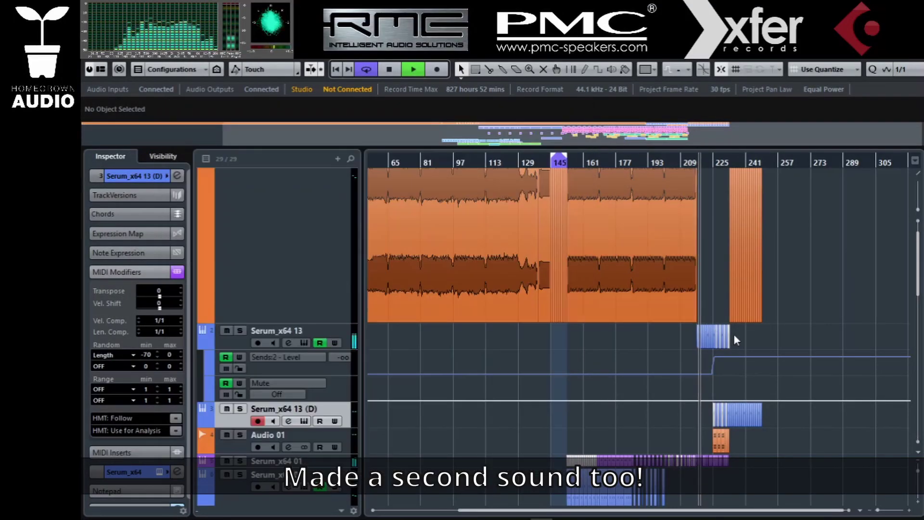
key("h")
key("h")
key("h")
key("h")
key("h")
key("h")
key("h")
key("h")
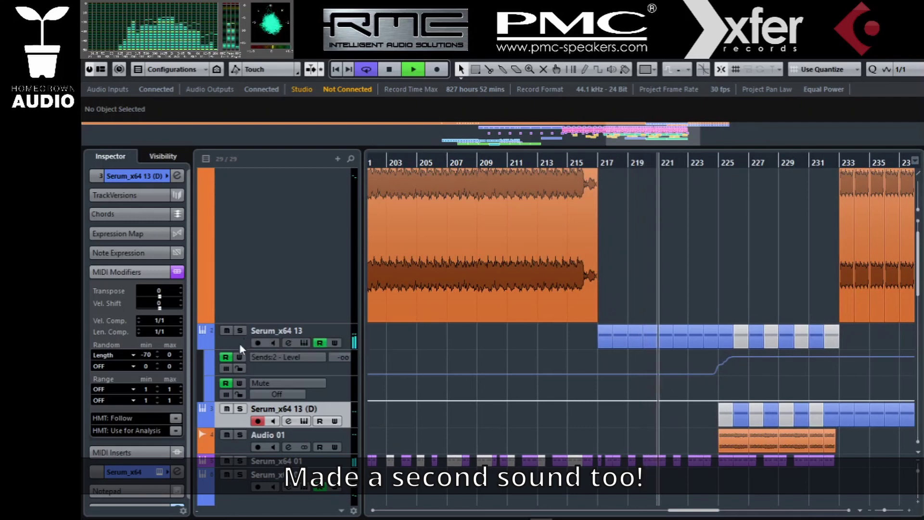
key("g")
key("g")
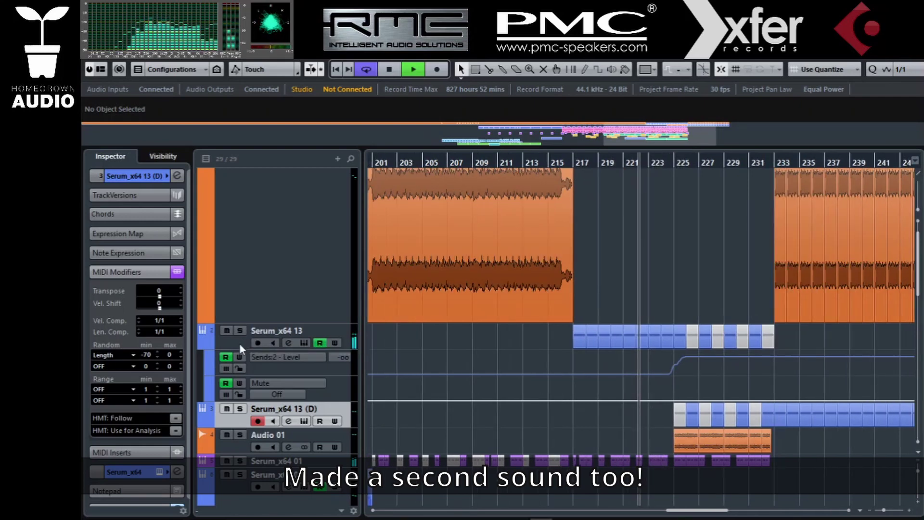
key("g")
key("g")
left_click(606, 373)
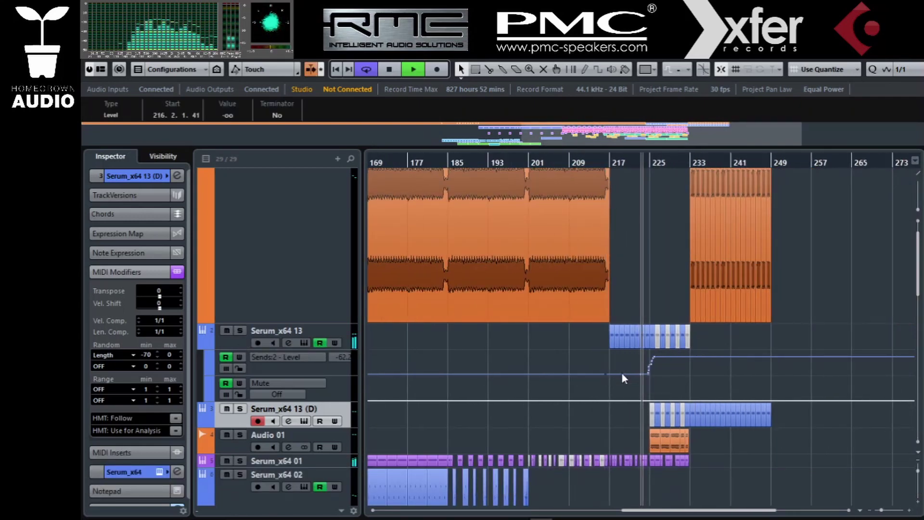
left_click_drag(629, 354, 610, 360)
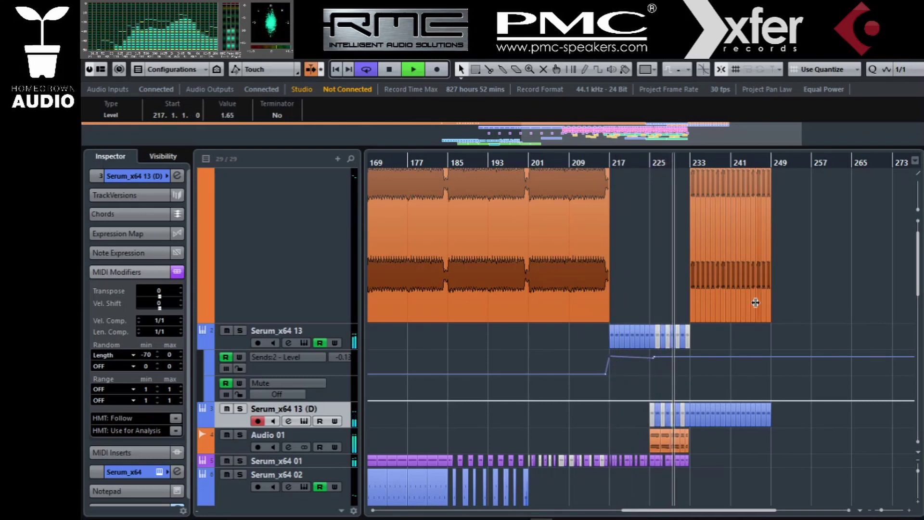
Record filter automation in Serum for the Serum_x64 13 (D) track during playback, and stop at the end of its parts.
scroll(807, 377, "down", 15)
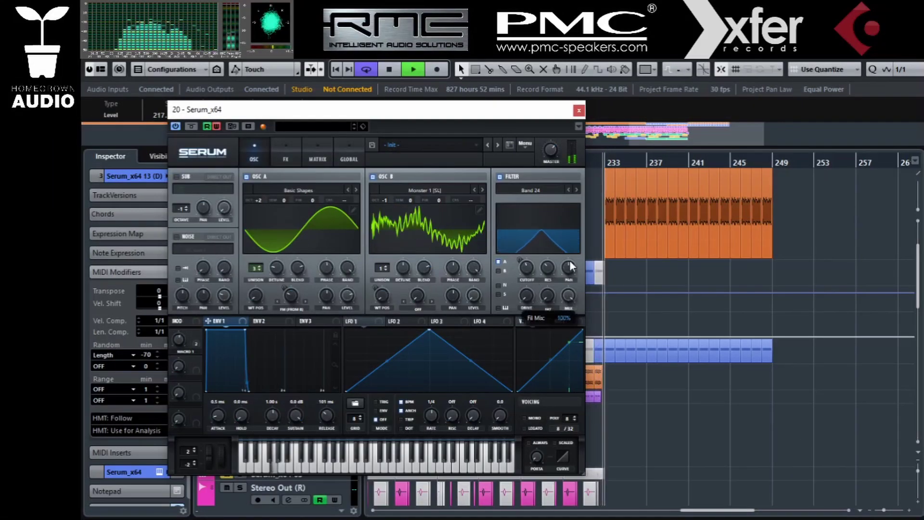
left_click_drag(571, 265, 582, 325)
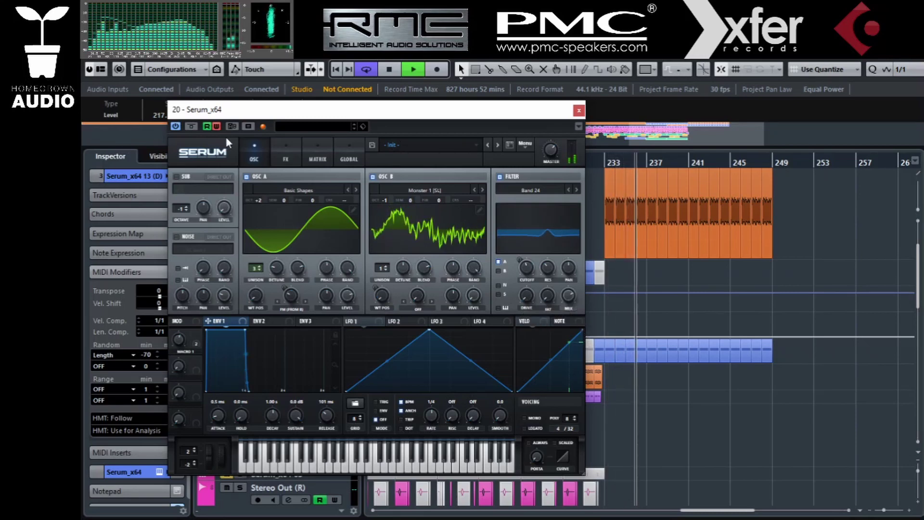
left_click(579, 110)
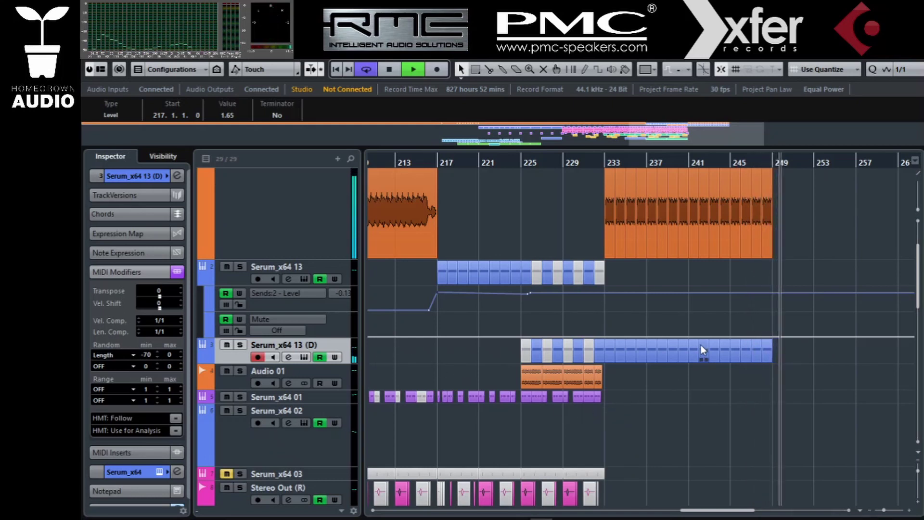
key("space")
key("g")
key("g")
key("g")
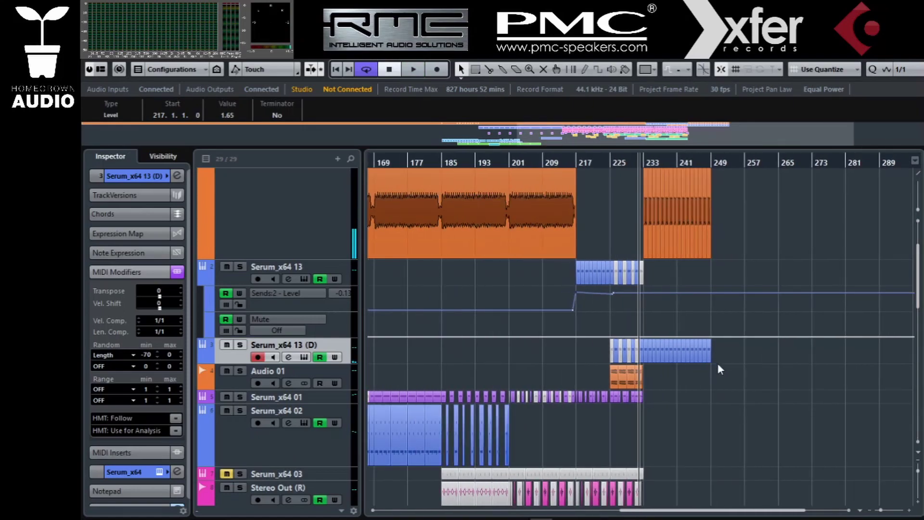